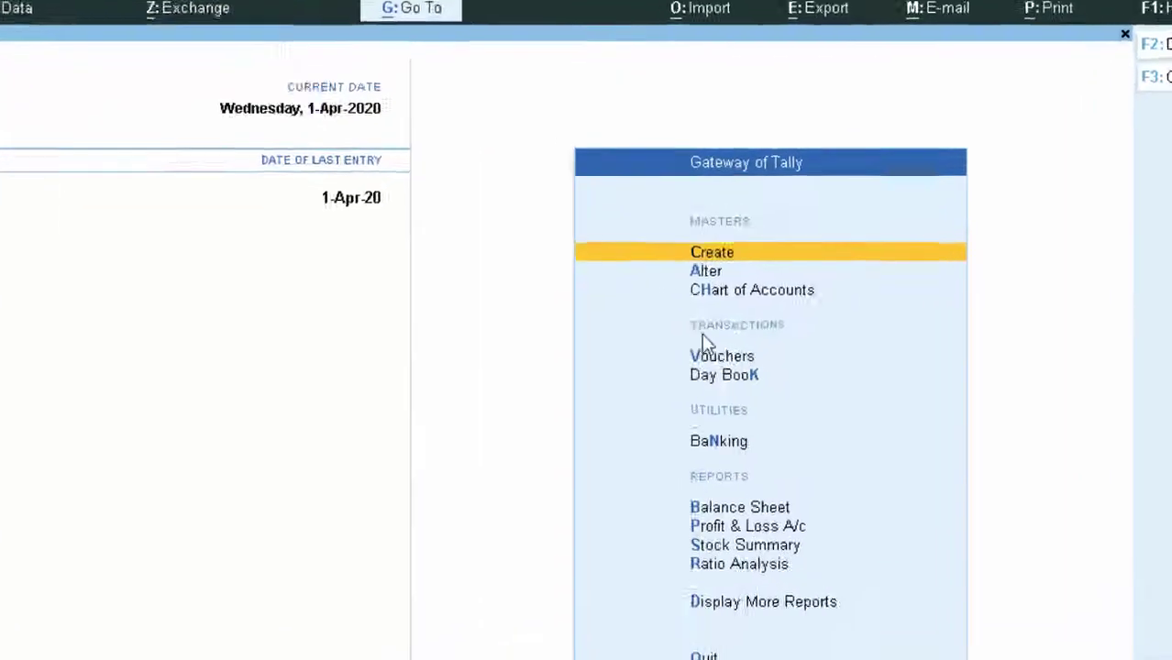
# Step: Open a blank Ledger Creation form through Alter > Ledger > Create
pyautogui.click(555, 362)
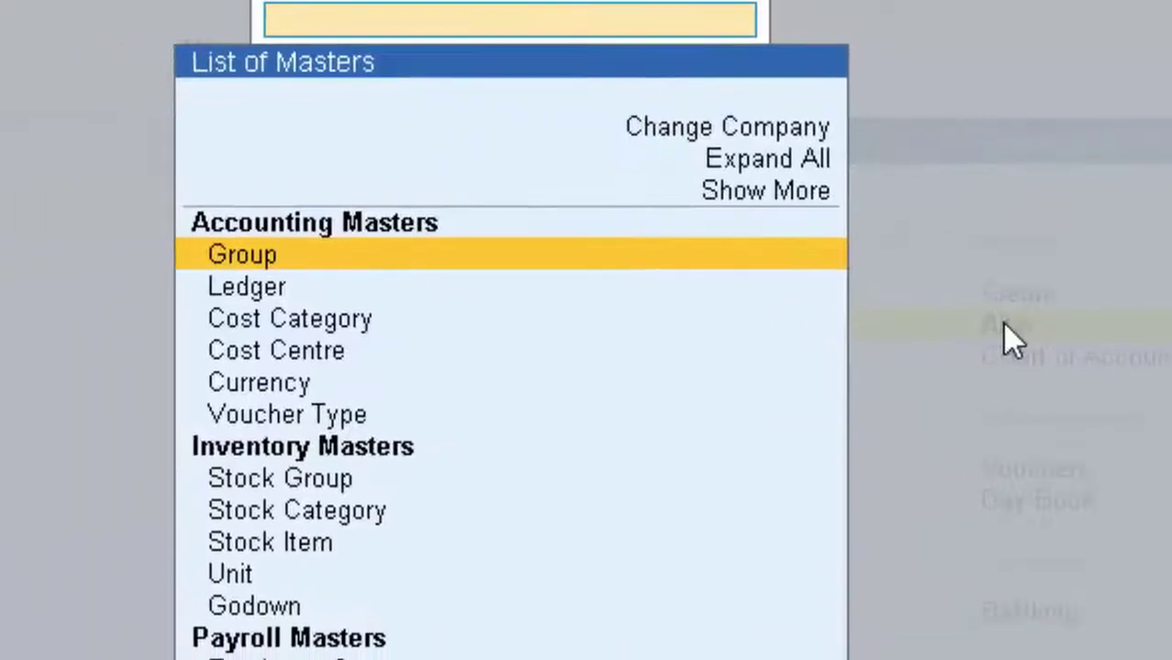
pyautogui.click(239, 292)
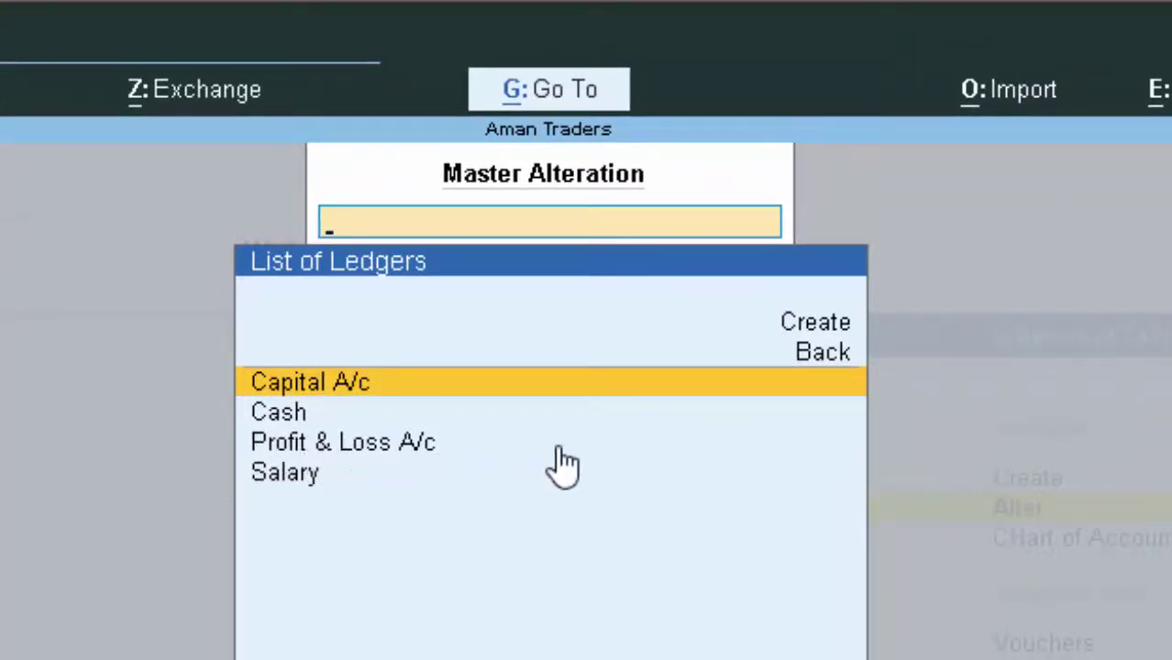
pyautogui.click(794, 332)
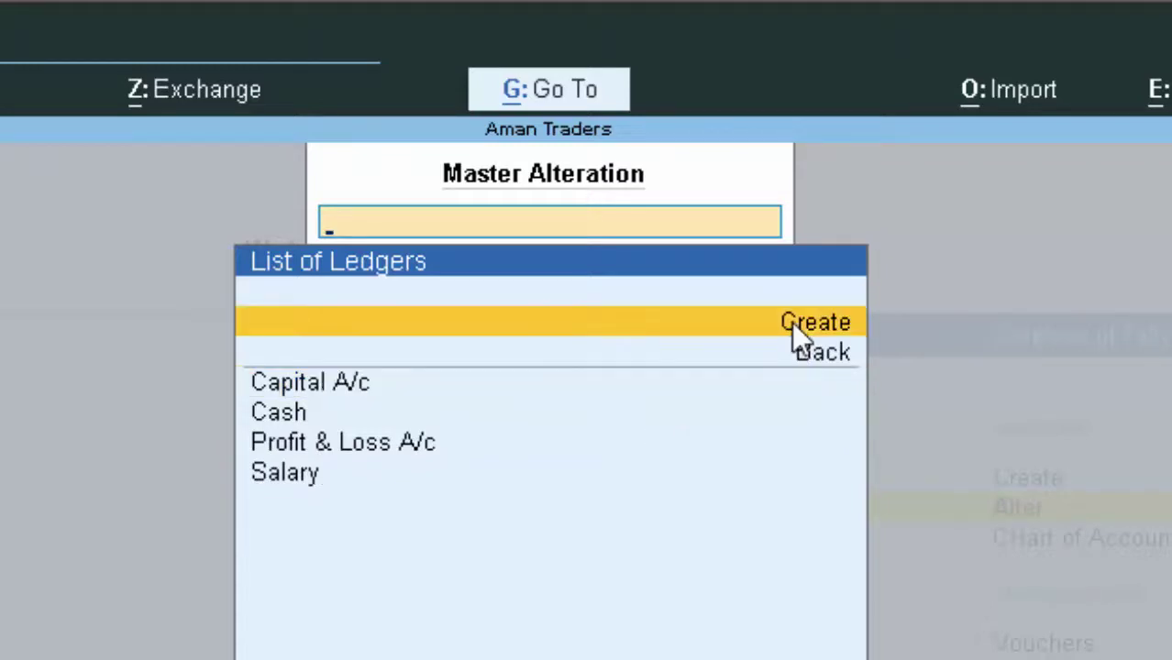
pyautogui.click(794, 333)
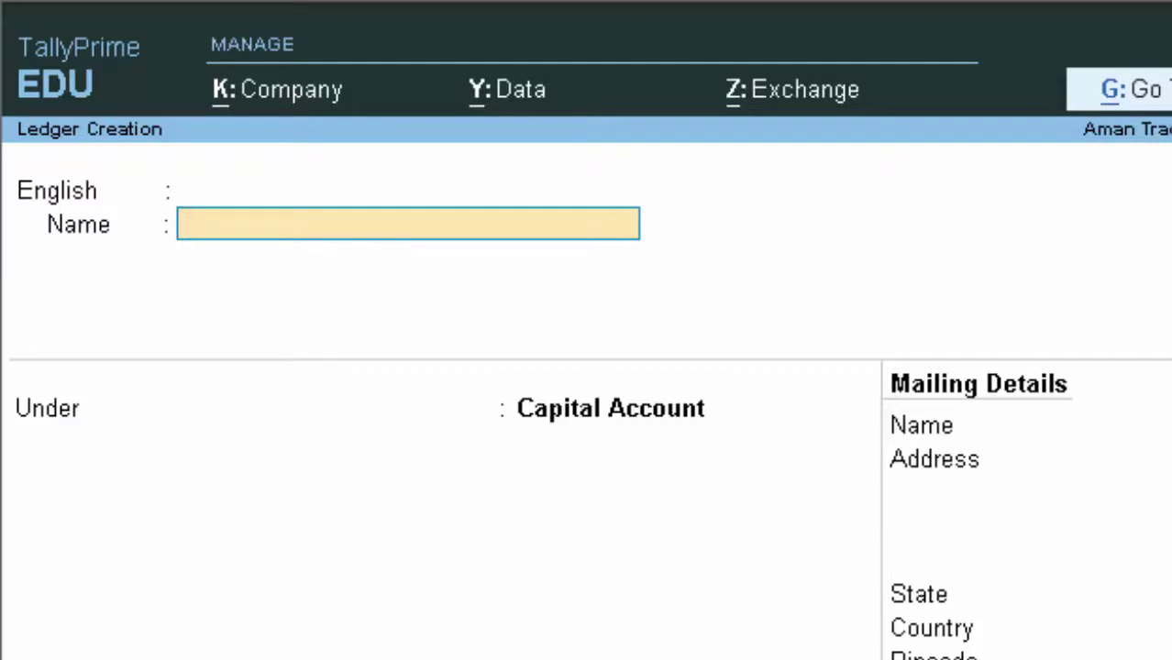
# Step: Enter the supplier's name and save the ledger under Sundry Creditors with Regular GST, bill-by-bill
pyautogui.write('Ritesh')
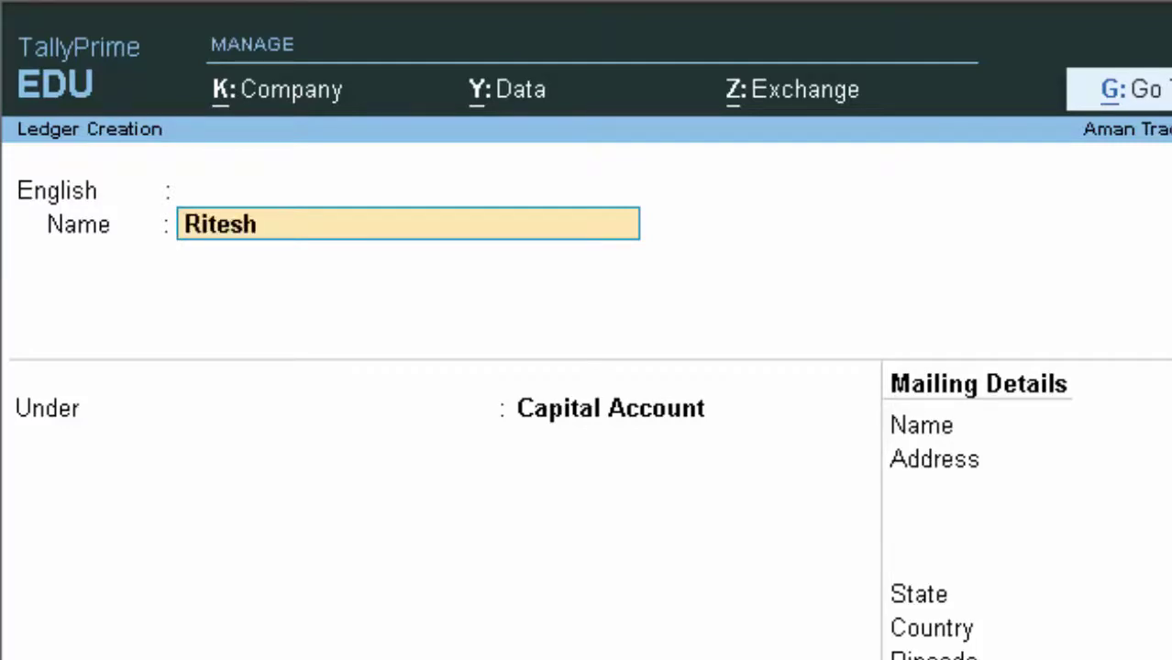
pyautogui.write(' Kum')
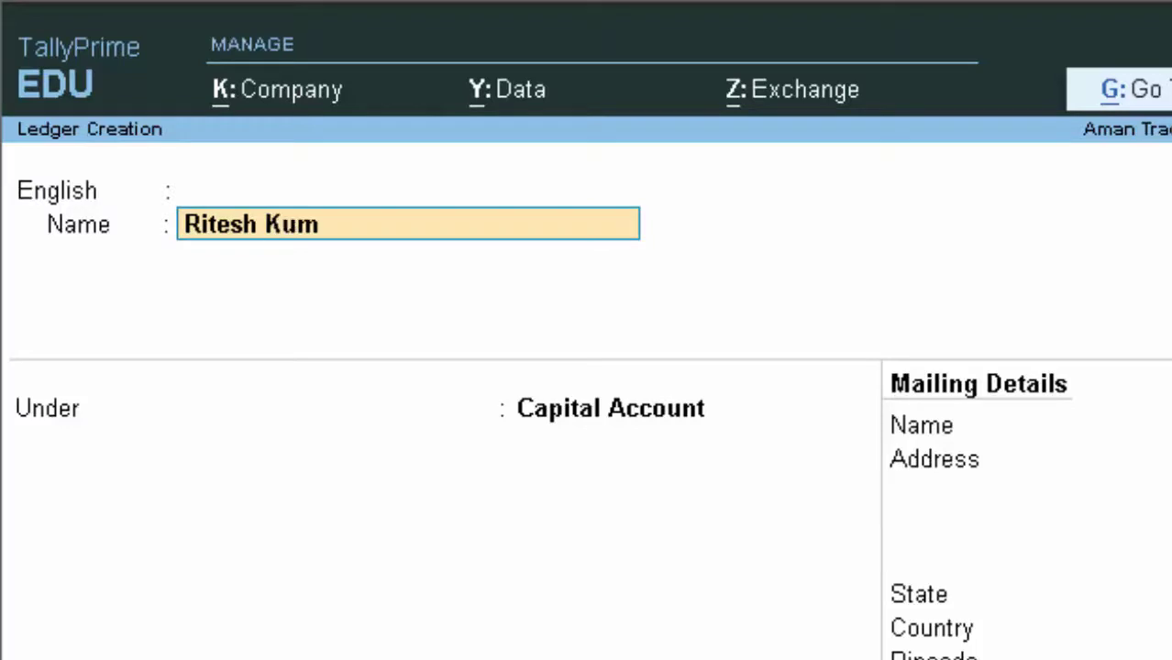
pyautogui.write('ar')
pyautogui.write('C')
pyautogui.press('Return')
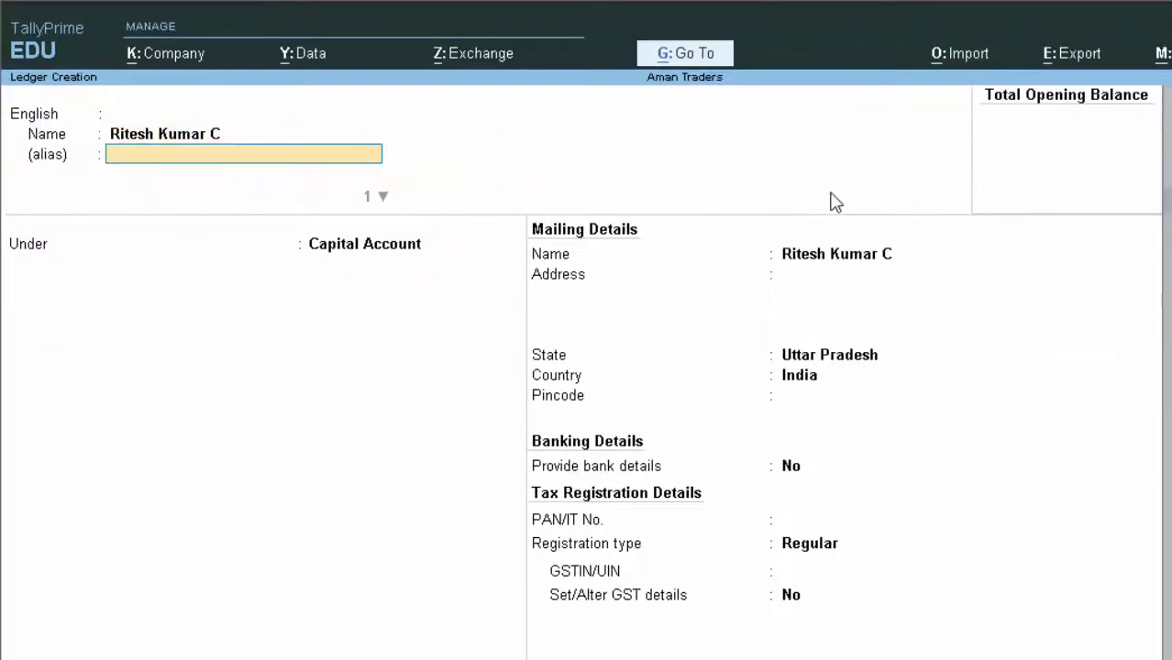
pyautogui.press('Return')
pyautogui.press('Return')
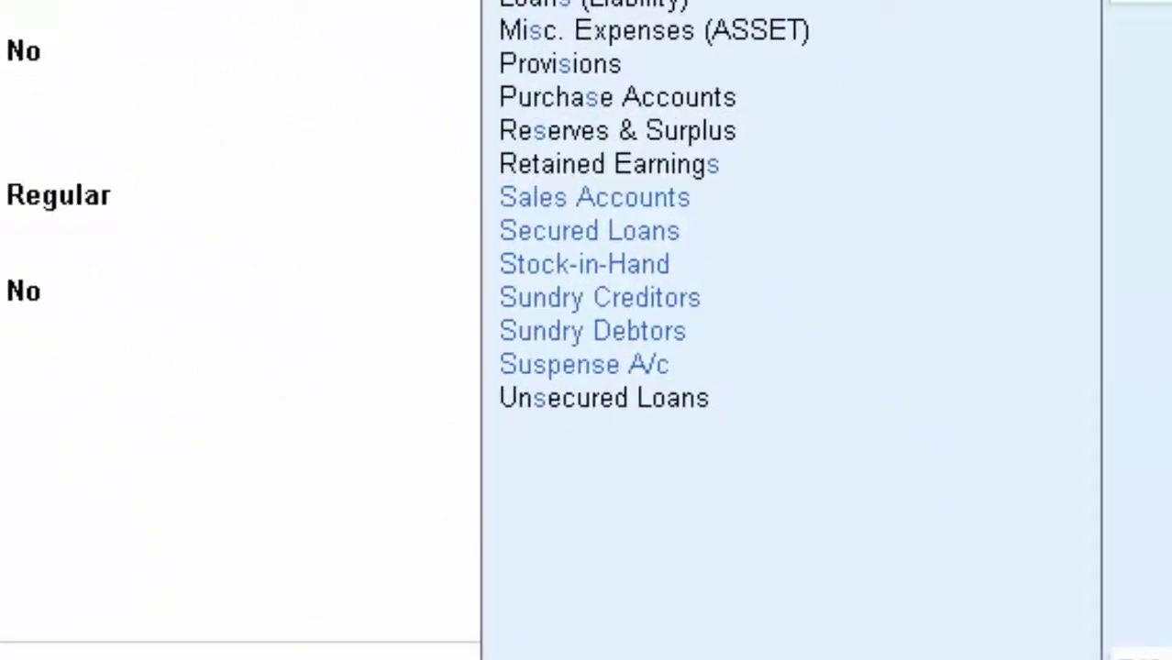
pyautogui.press('Down')
pyautogui.press('Down')
pyautogui.press('Down')
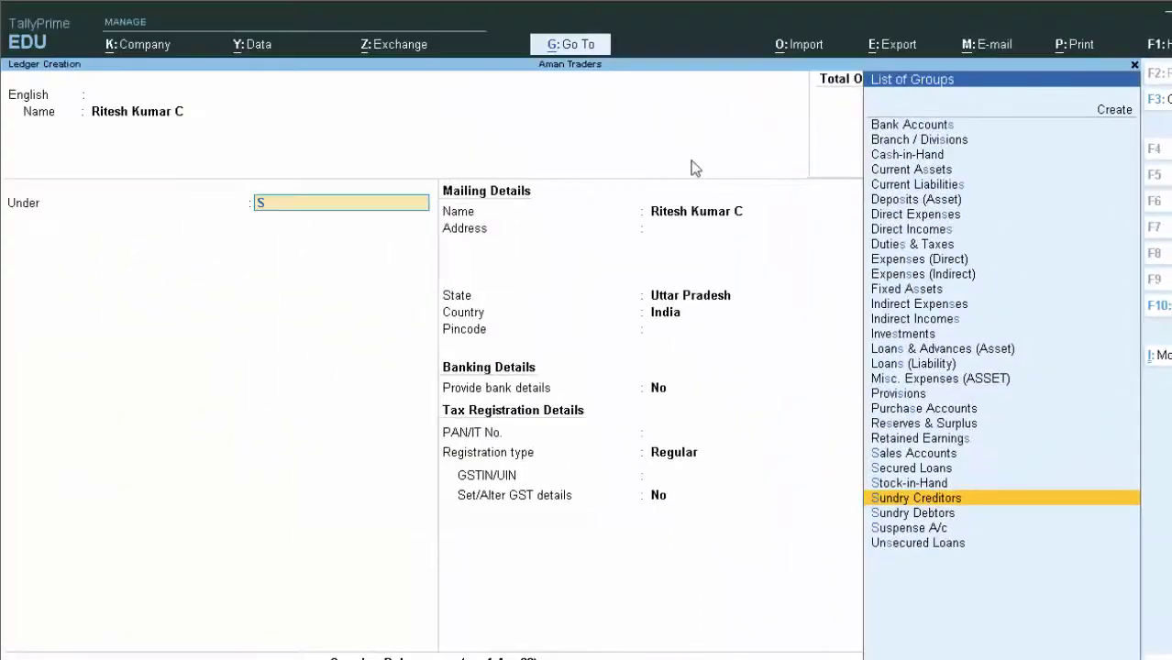
pyautogui.press('Return')
pyautogui.press('Return')
pyautogui.press('Return')
pyautogui.press('Return')
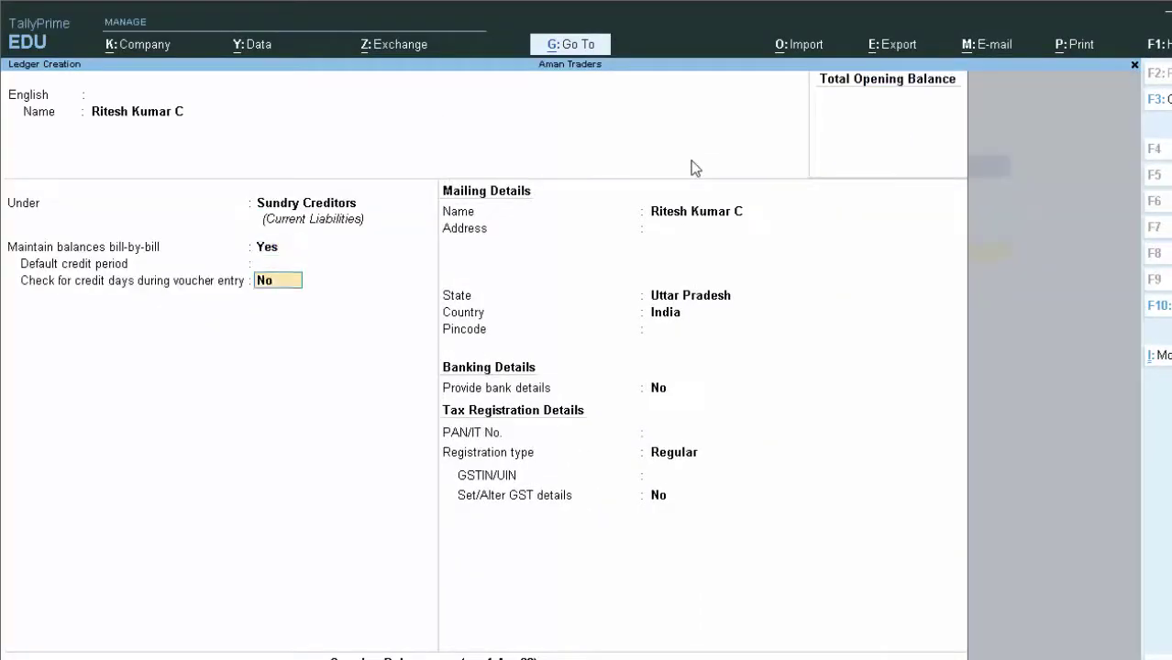
pyautogui.press('Return')
pyautogui.press('Return')
pyautogui.press('Return')
pyautogui.press('Return')
pyautogui.press('Return')
pyautogui.press('Return')
pyautogui.press('Return')
pyautogui.press('Return')
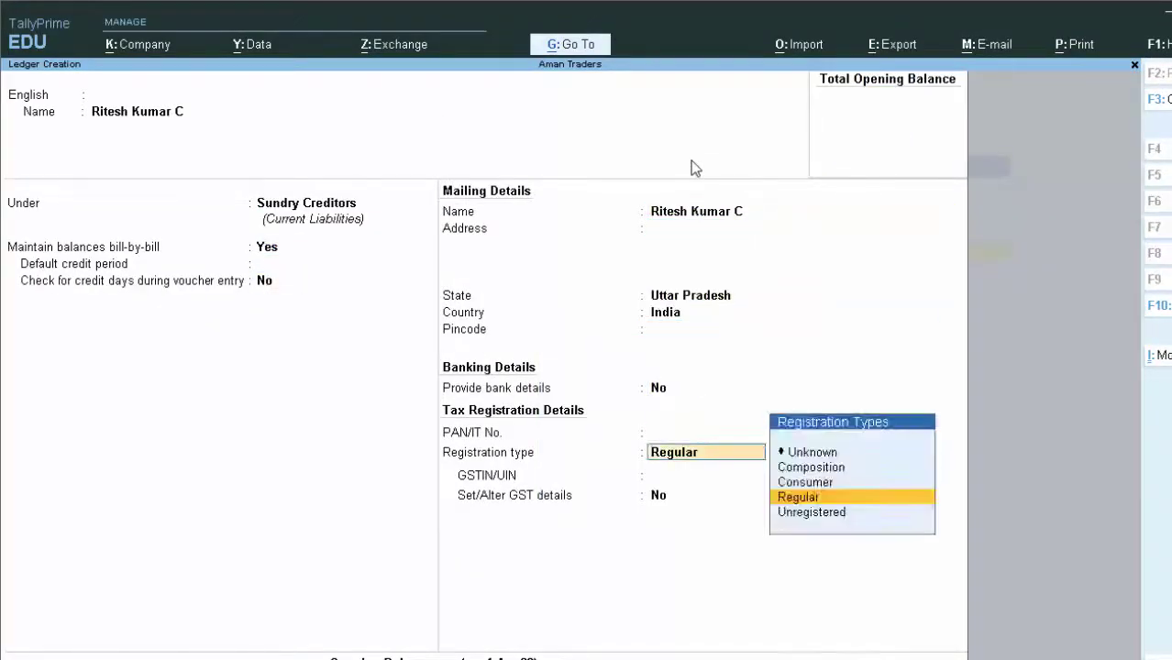
pyautogui.press('Return')
pyautogui.press('Return')
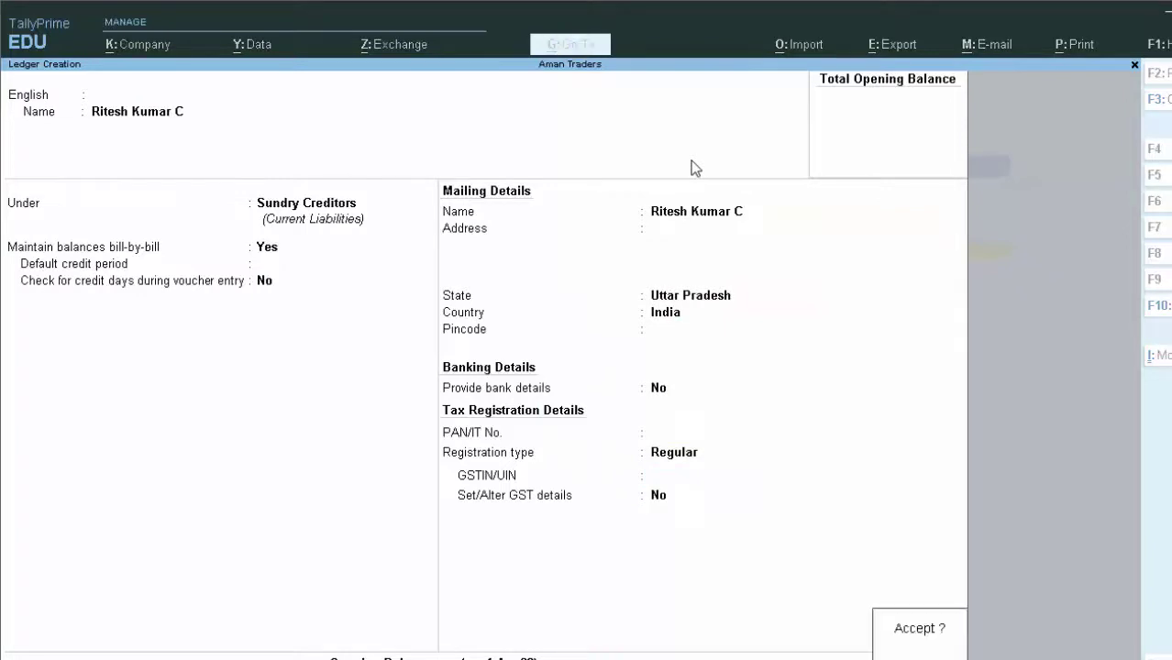
pyautogui.press('Return')
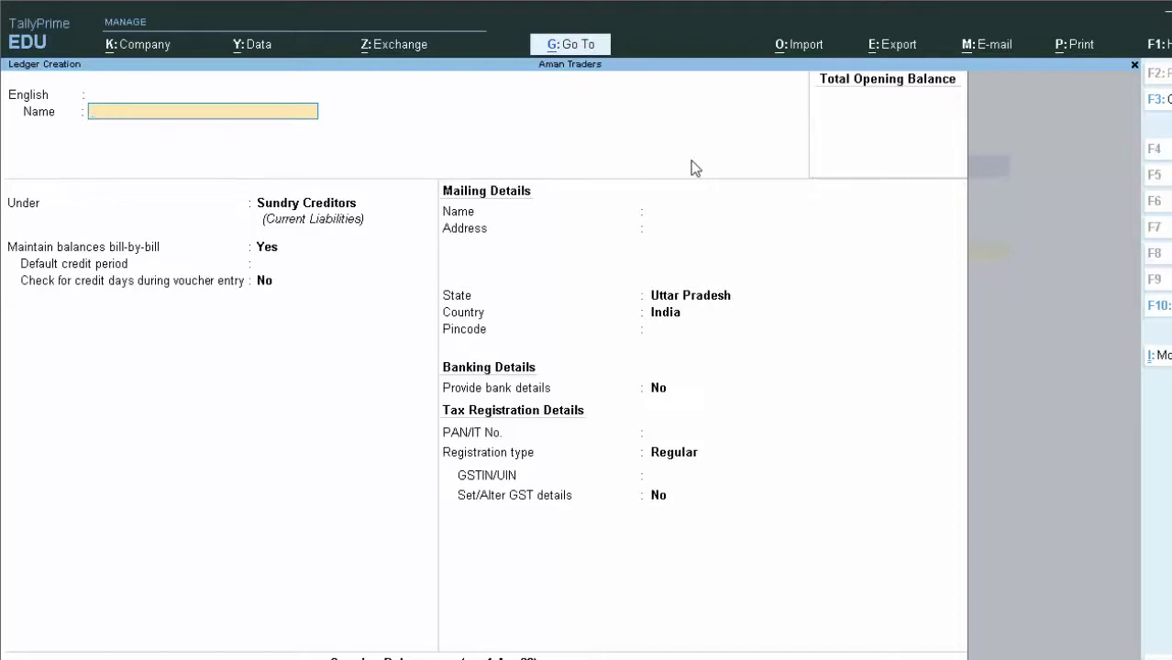
# Step: Enter the second supplier's name, keep Sundry Creditors with Regular registration, and save the ledger
pyautogui.write('Mahesh')
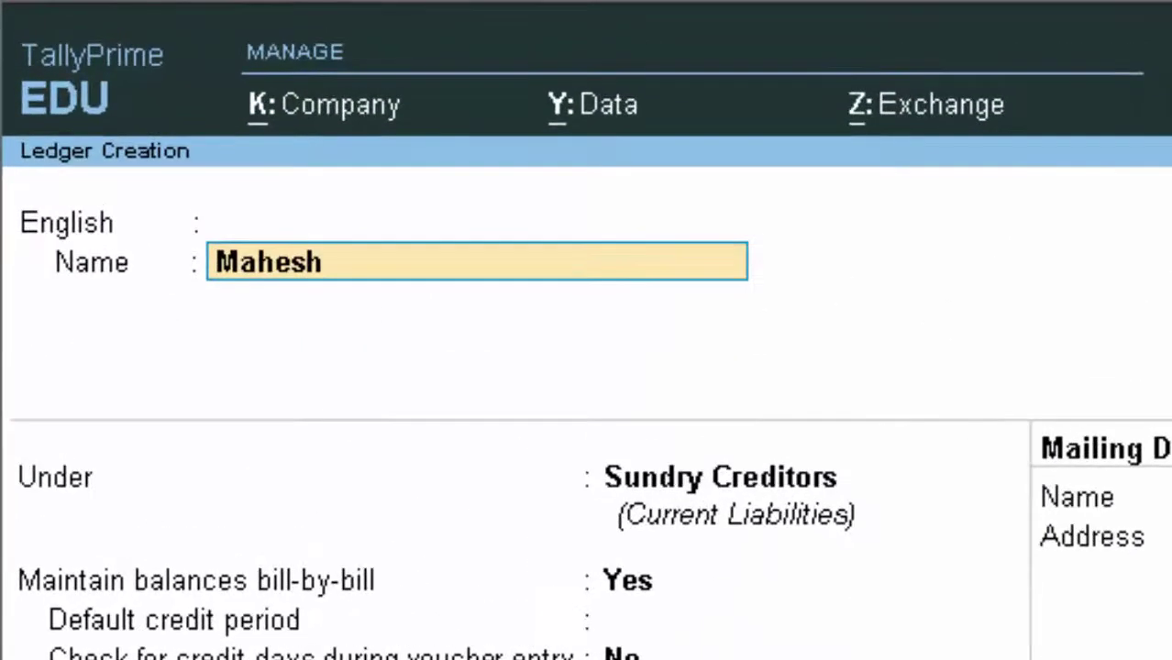
pyautogui.write(' C')
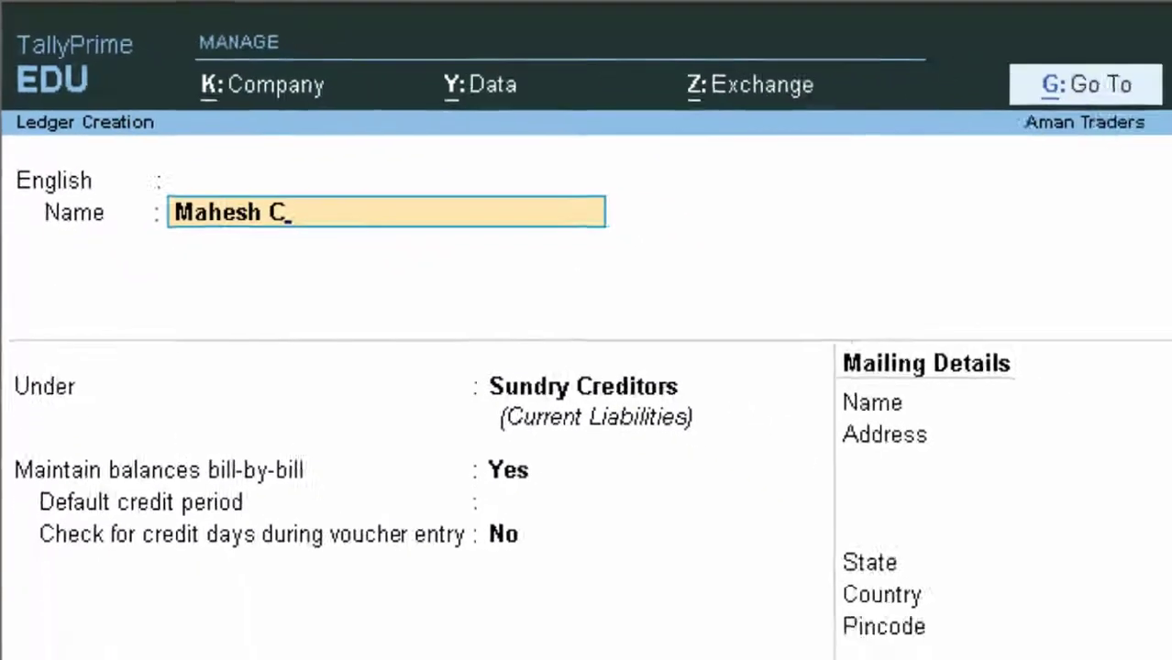
pyautogui.press('Return')
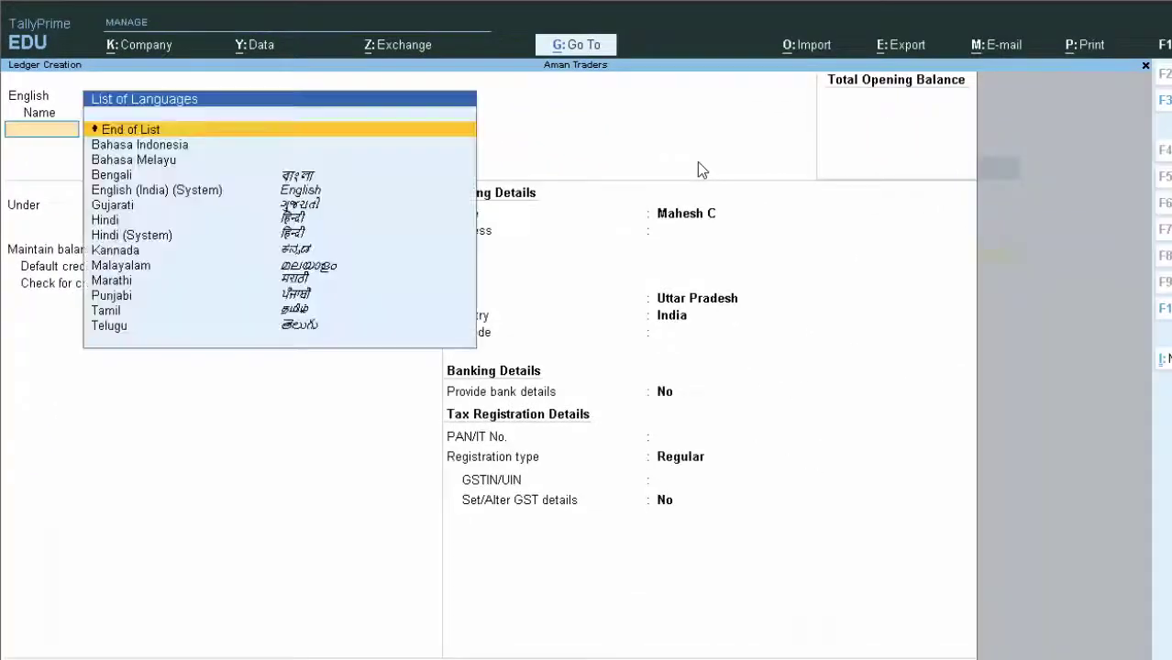
pyautogui.press('Return')
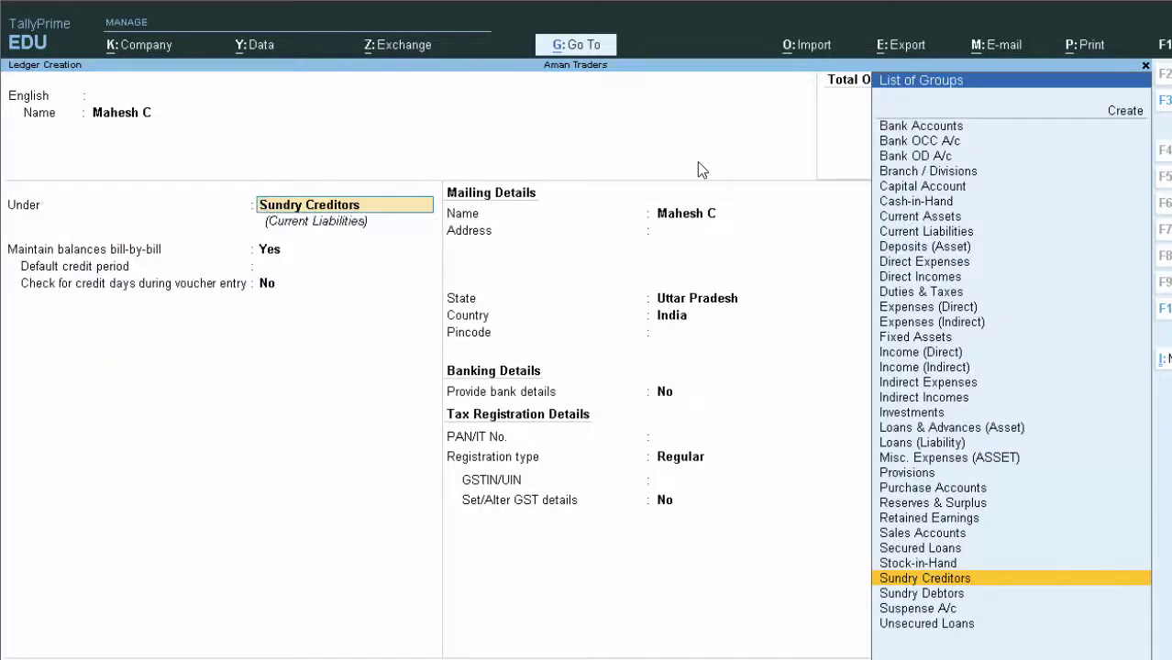
pyautogui.press('Return')
pyautogui.press('Return')
pyautogui.press('Return')
pyautogui.press('Return')
pyautogui.press('Return')
pyautogui.press('Return')
pyautogui.press('Return')
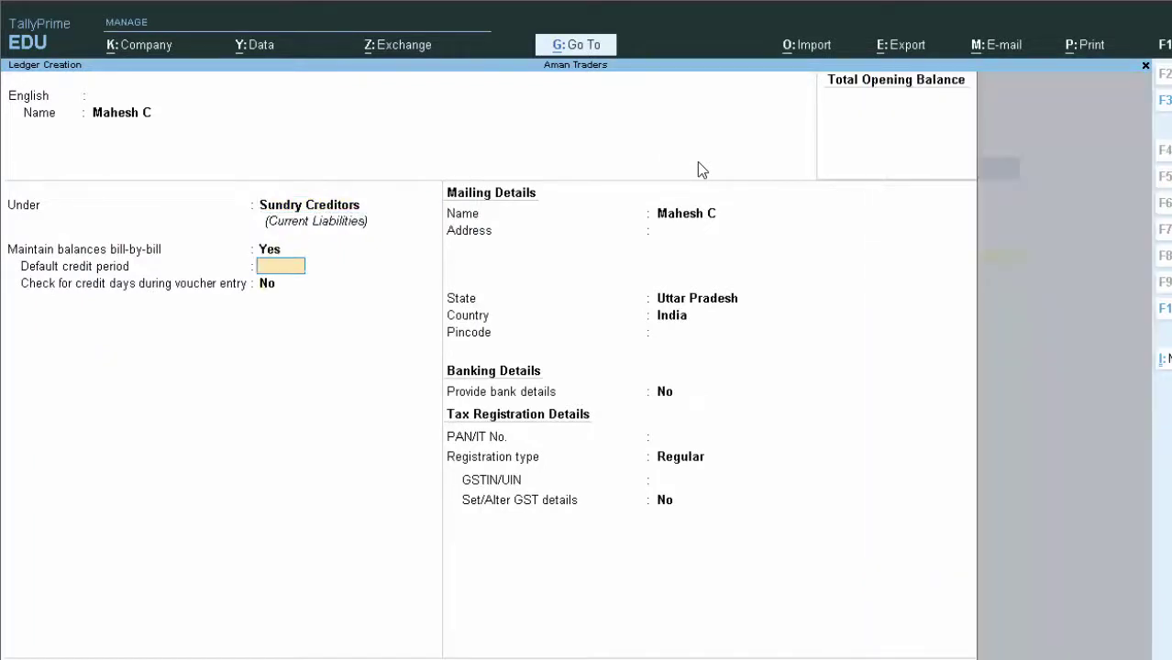
pyautogui.press('Return')
pyautogui.press('Return')
pyautogui.press('Return')
pyautogui.press('Return')
pyautogui.press('Return')
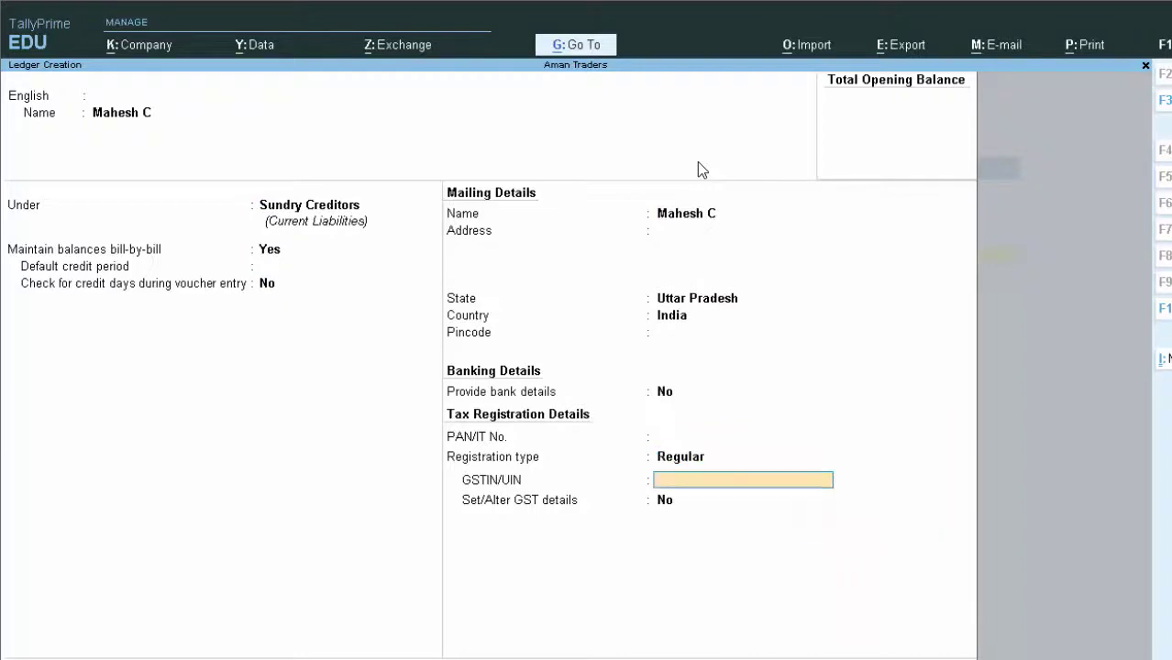
pyautogui.press('Return')
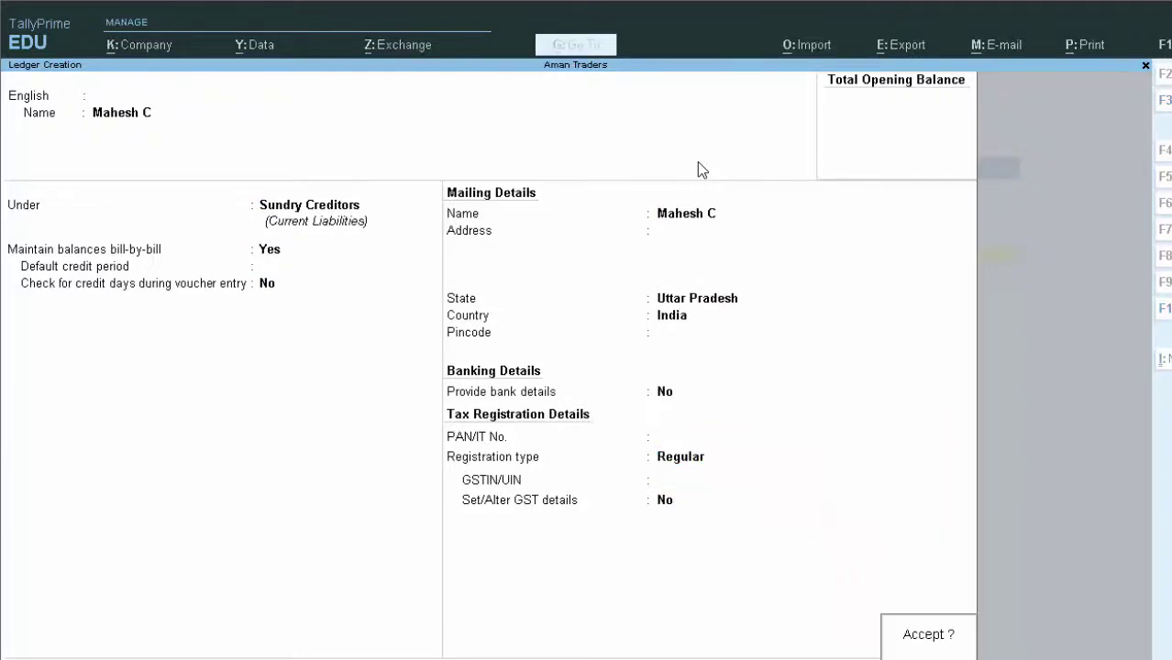
pyautogui.press('Return')
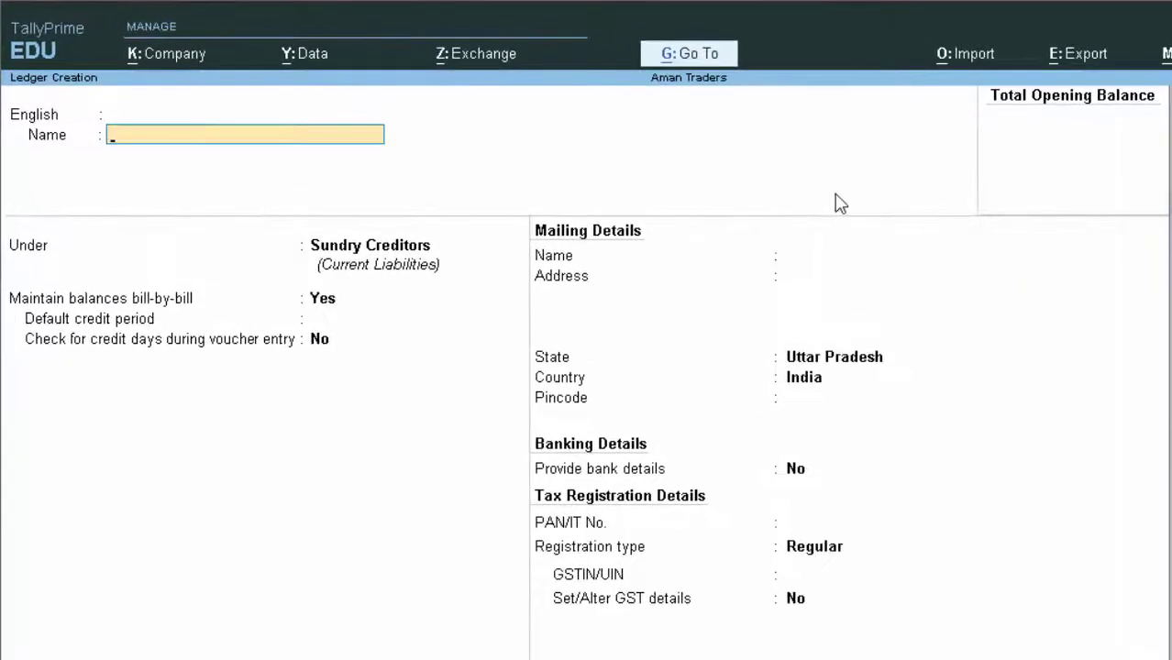
# Step: Enter the next party's name, place the ledger under Sundry Debtors, and save it
pyautogui.write('Ramu')
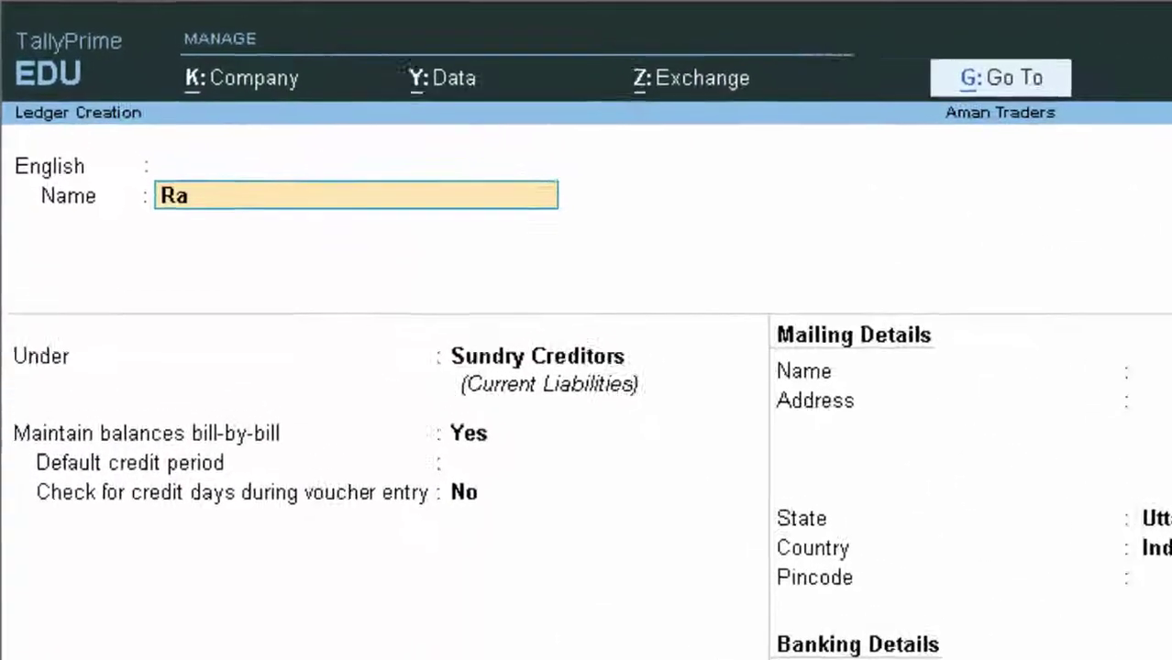
pyautogui.write(' D')
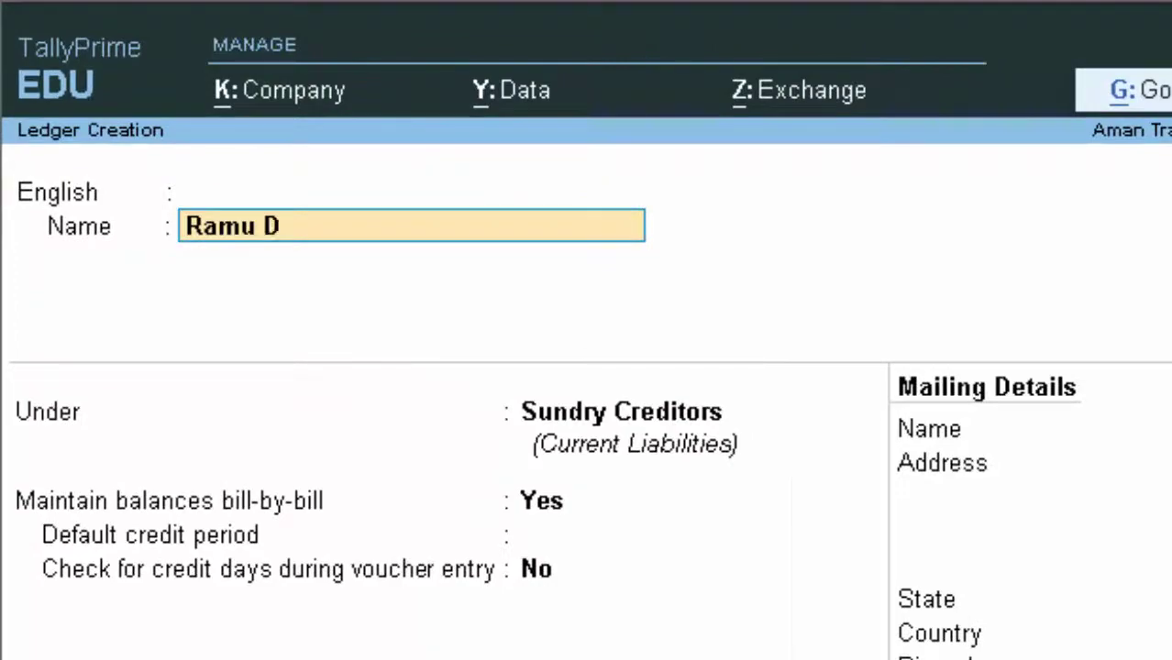
pyautogui.press('Return')
pyautogui.press('Return')
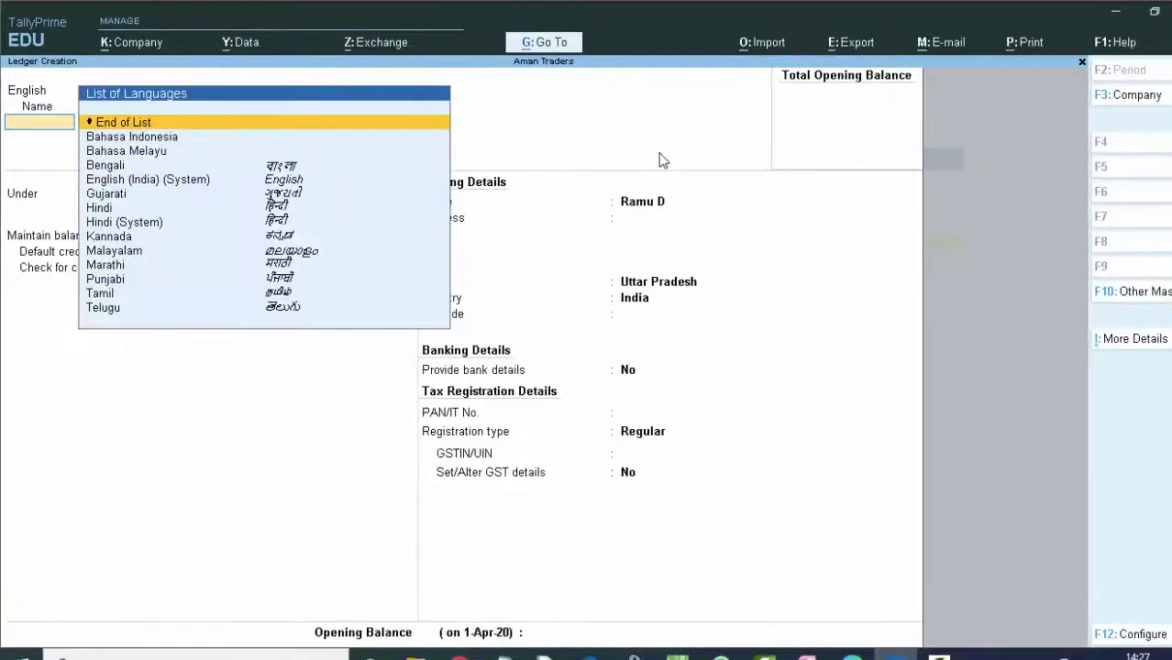
pyautogui.press('Return')
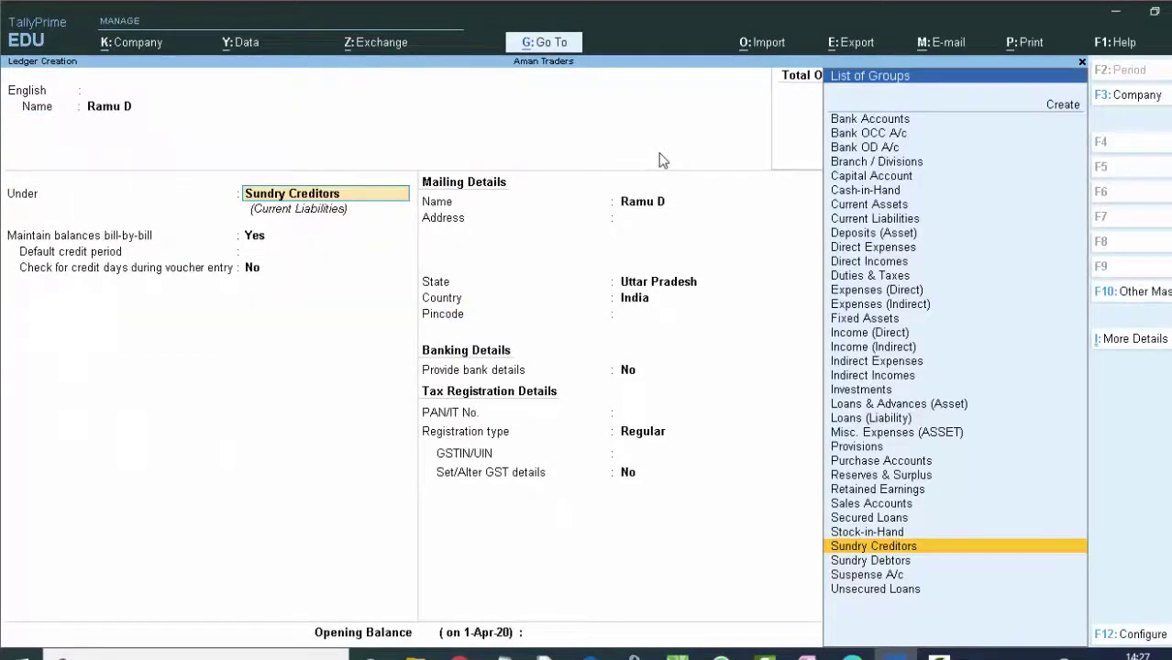
pyautogui.write('S')
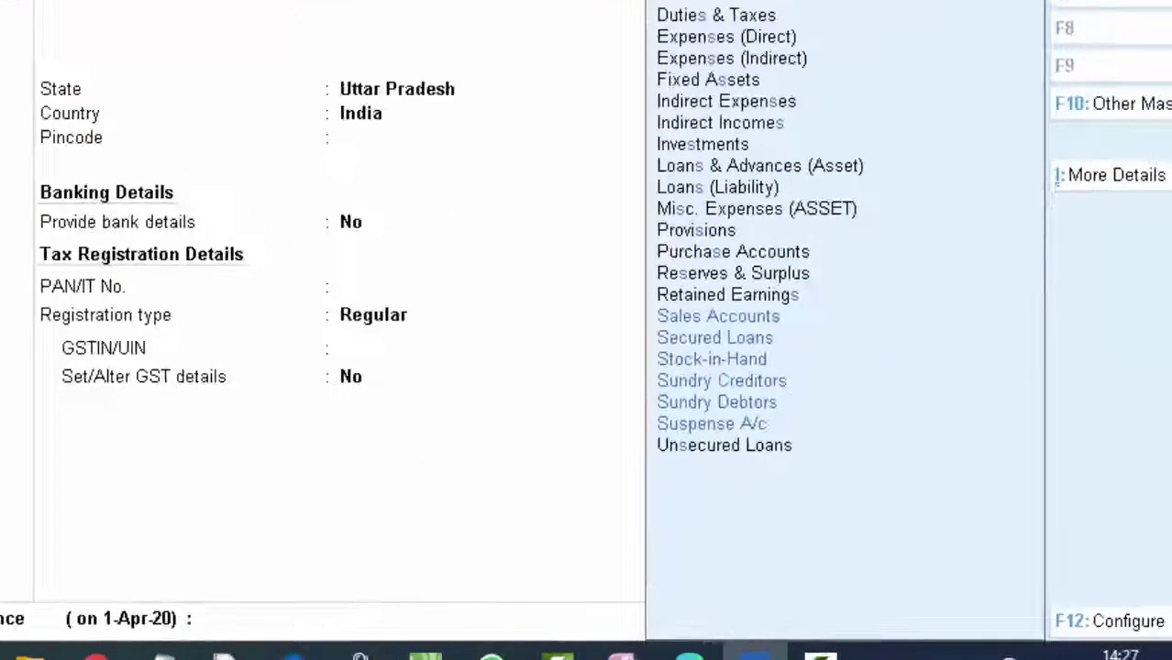
pyautogui.press('Down')
pyautogui.press('Down')
pyautogui.press('Down')
pyautogui.press('Down')
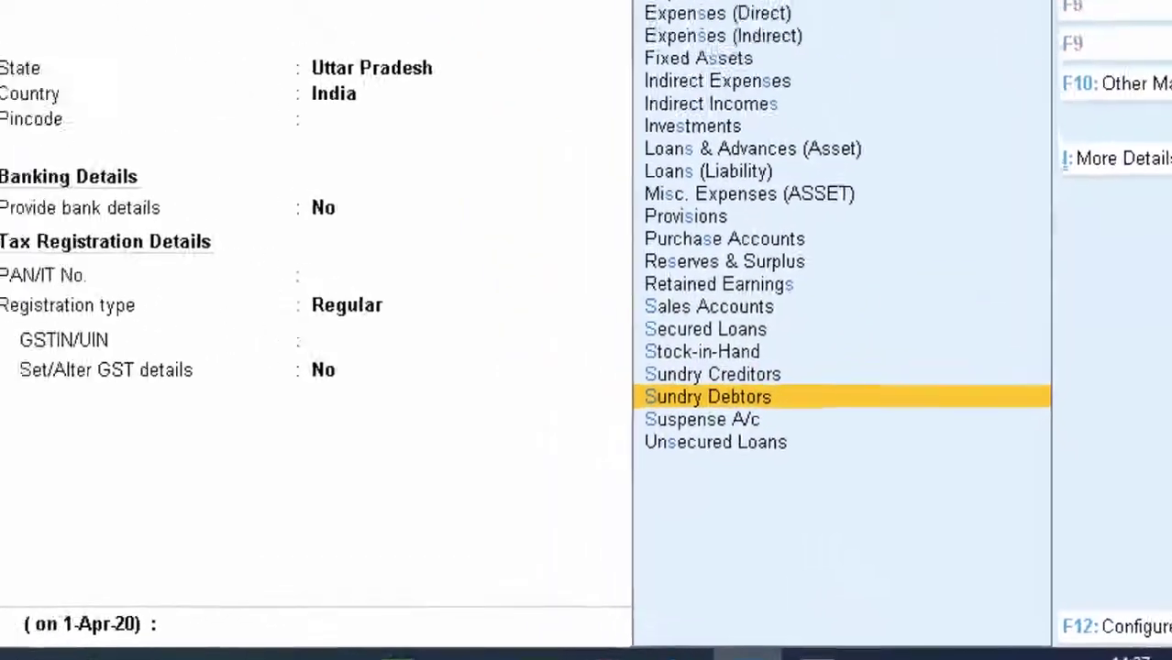
pyautogui.press('Return')
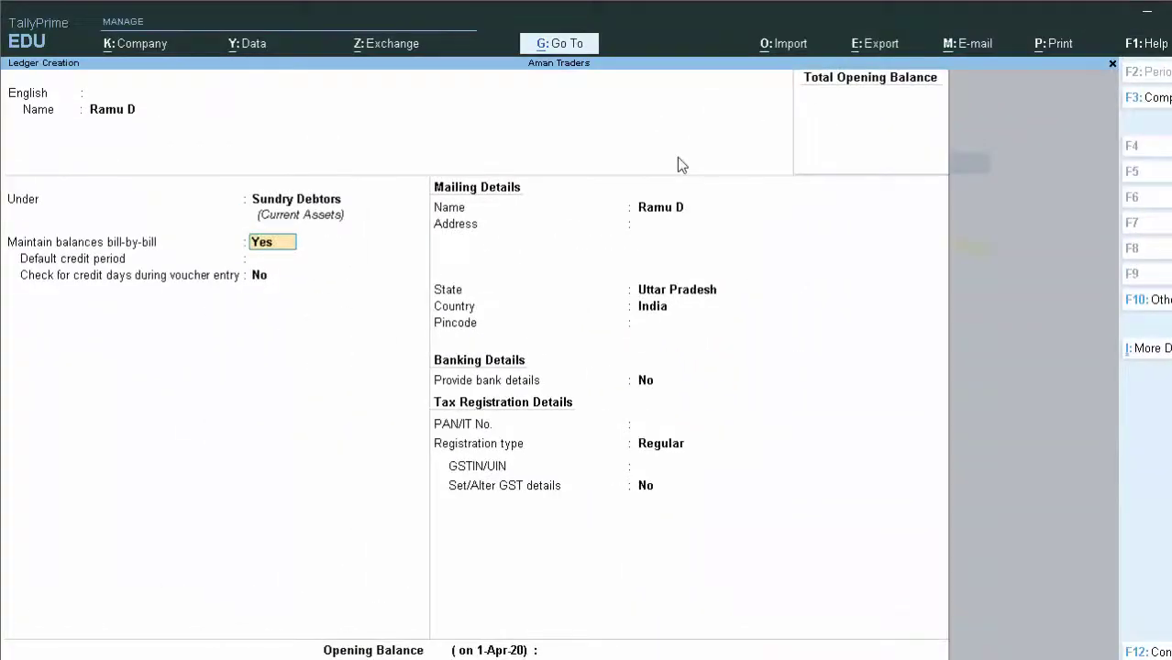
pyautogui.press('Return')
pyautogui.press('Return')
pyautogui.press('Return')
pyautogui.press('Return')
pyautogui.press('Return')
pyautogui.press('Return')
pyautogui.press('Return')
pyautogui.press('Return')
pyautogui.press('Return')
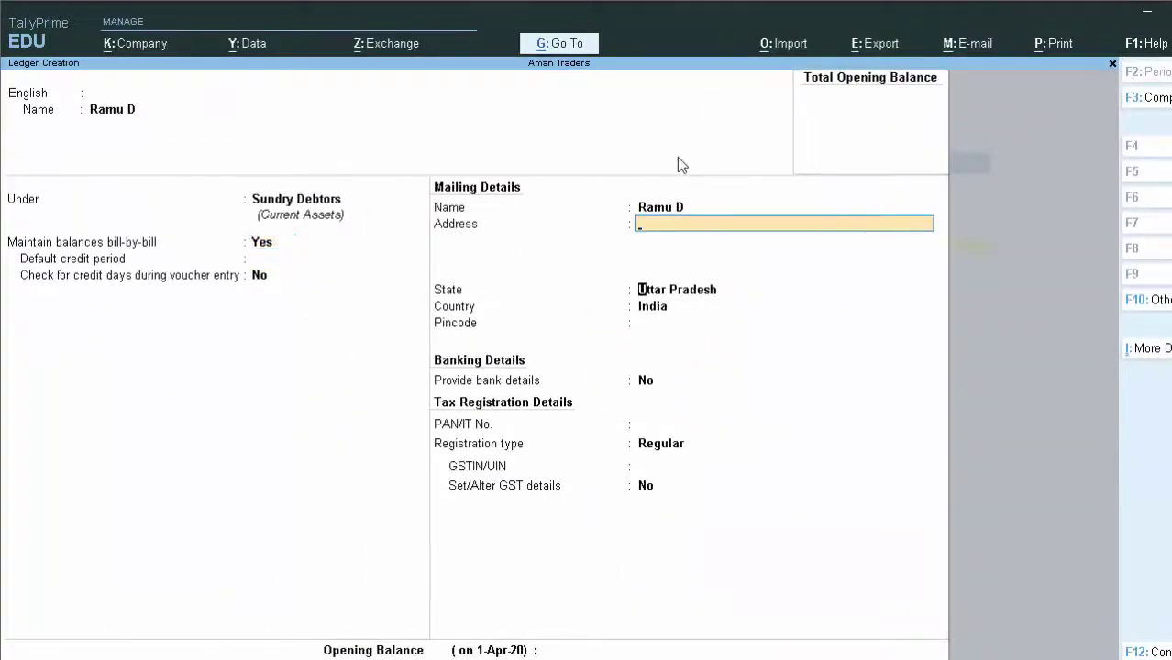
pyautogui.press('Return')
pyautogui.press('Return')
pyautogui.press('Return')
pyautogui.press('Return')
pyautogui.press('Return')
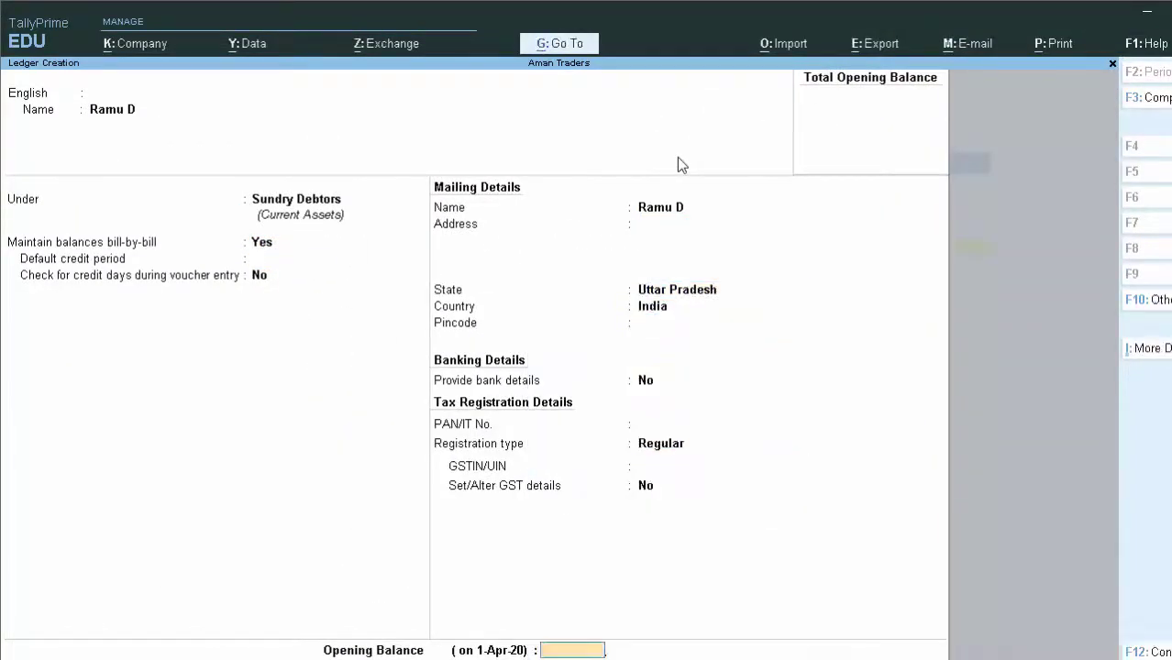
pyautogui.press('Return')
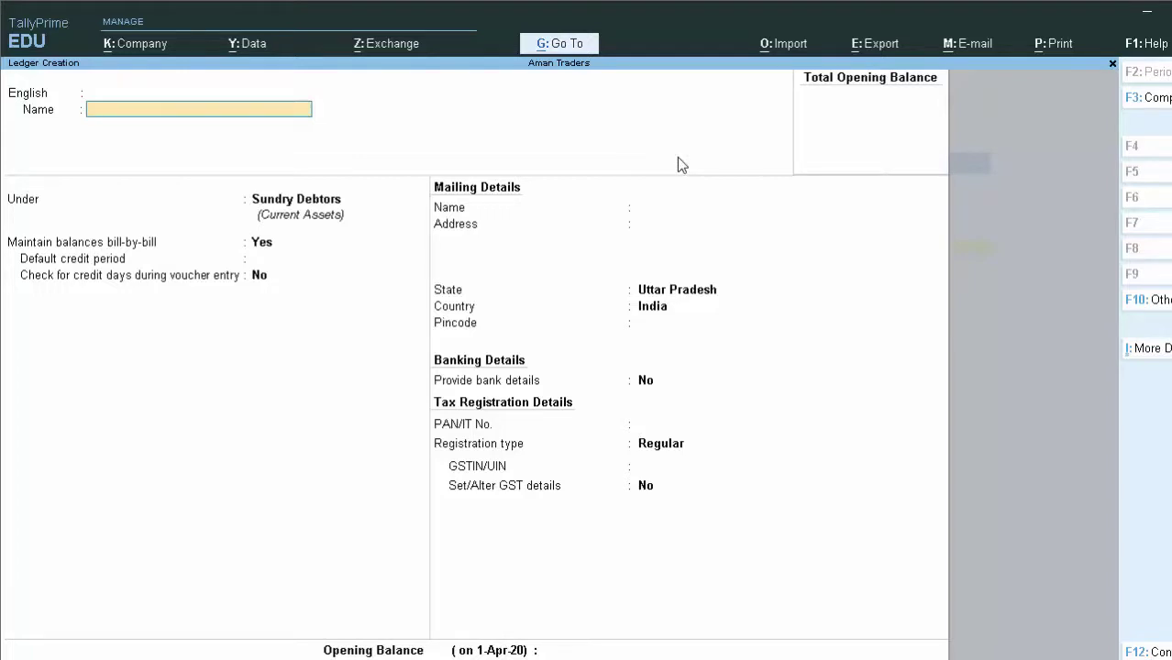
# Step: Quit Ledger Creation and Master Alteration, then start a new voucher entry from Gateway of Tally
pyautogui.press('Escape')
pyautogui.press('Return')
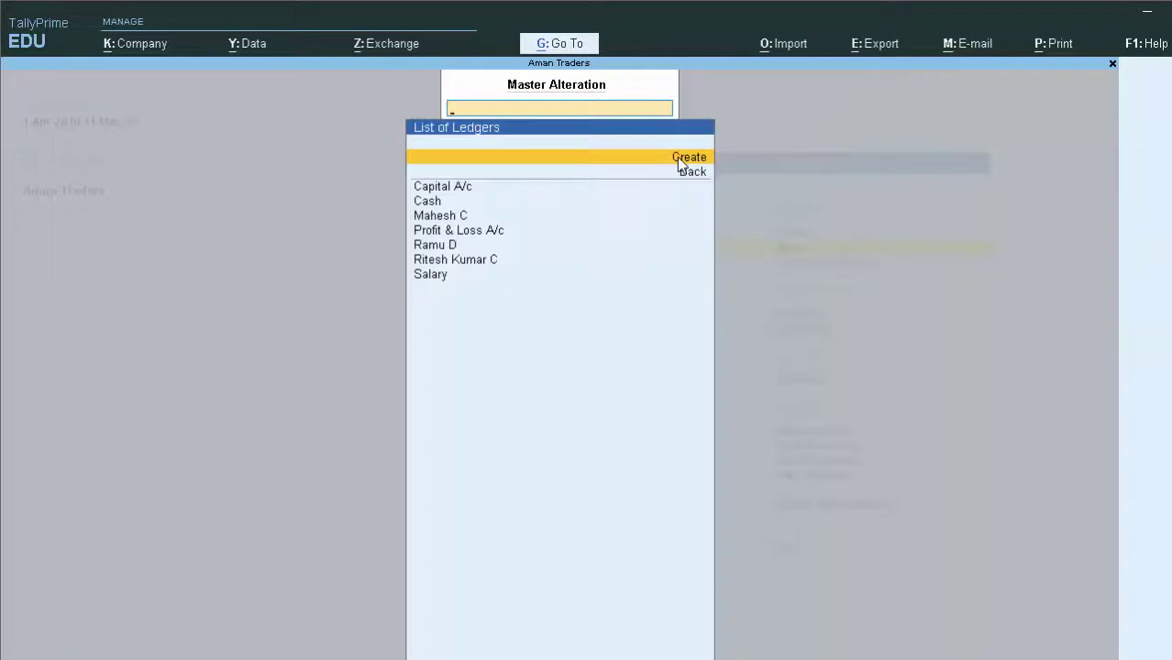
pyautogui.press('Escape')
pyautogui.press('Escape')
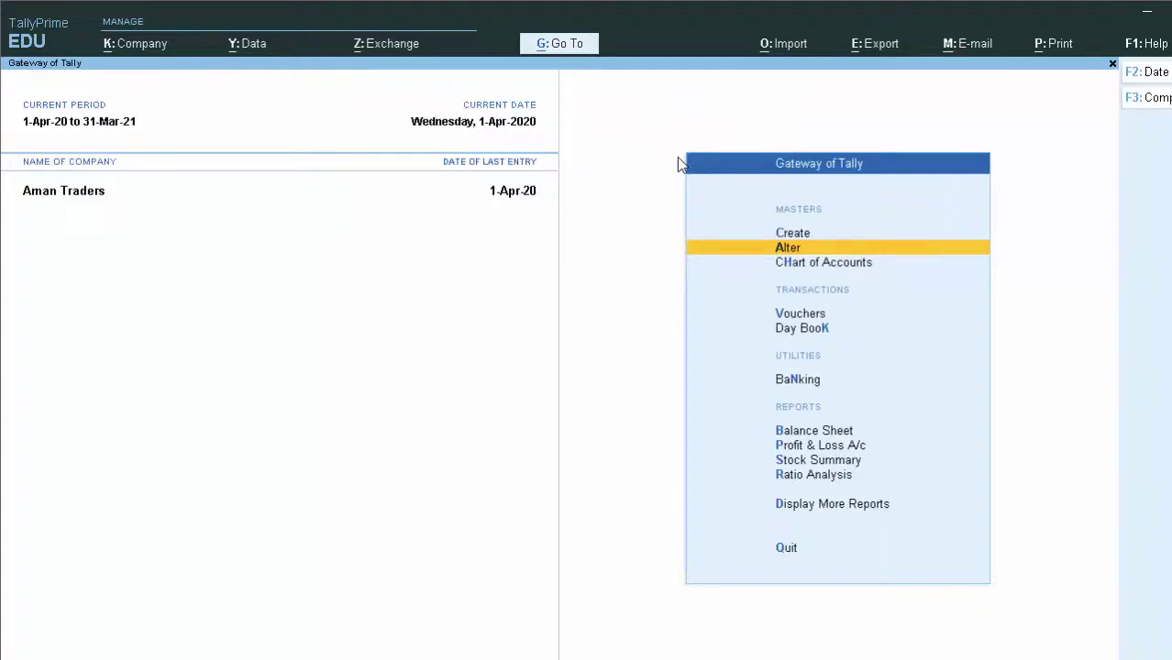
pyautogui.press('Down')
pyautogui.press('Down')
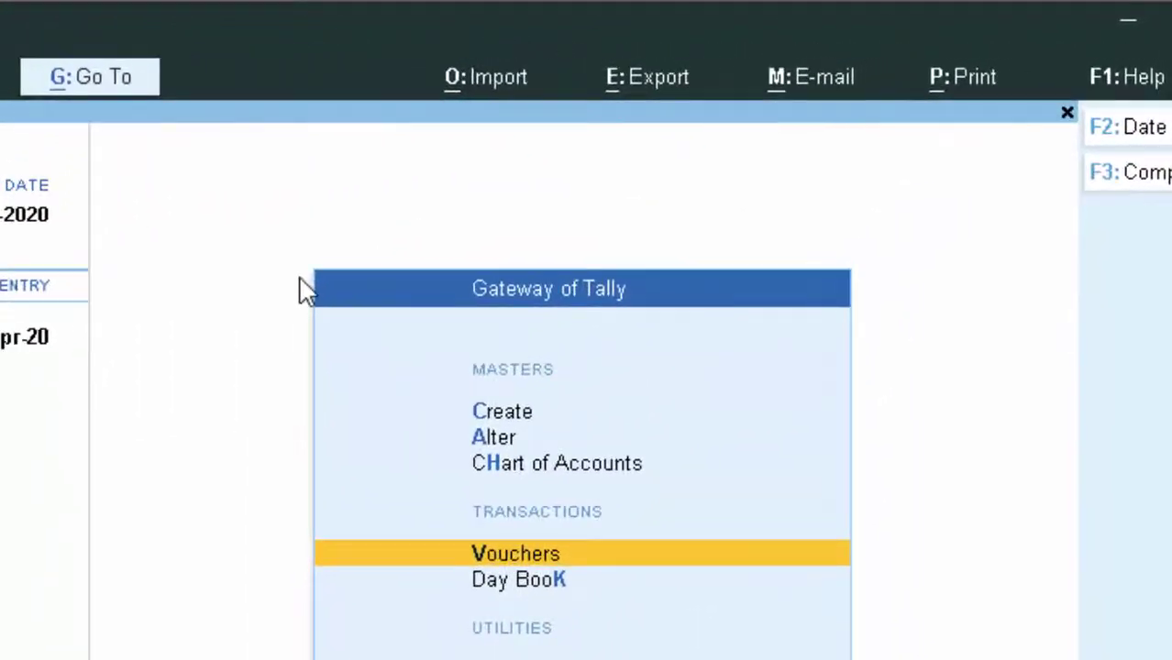
pyautogui.press('Return')
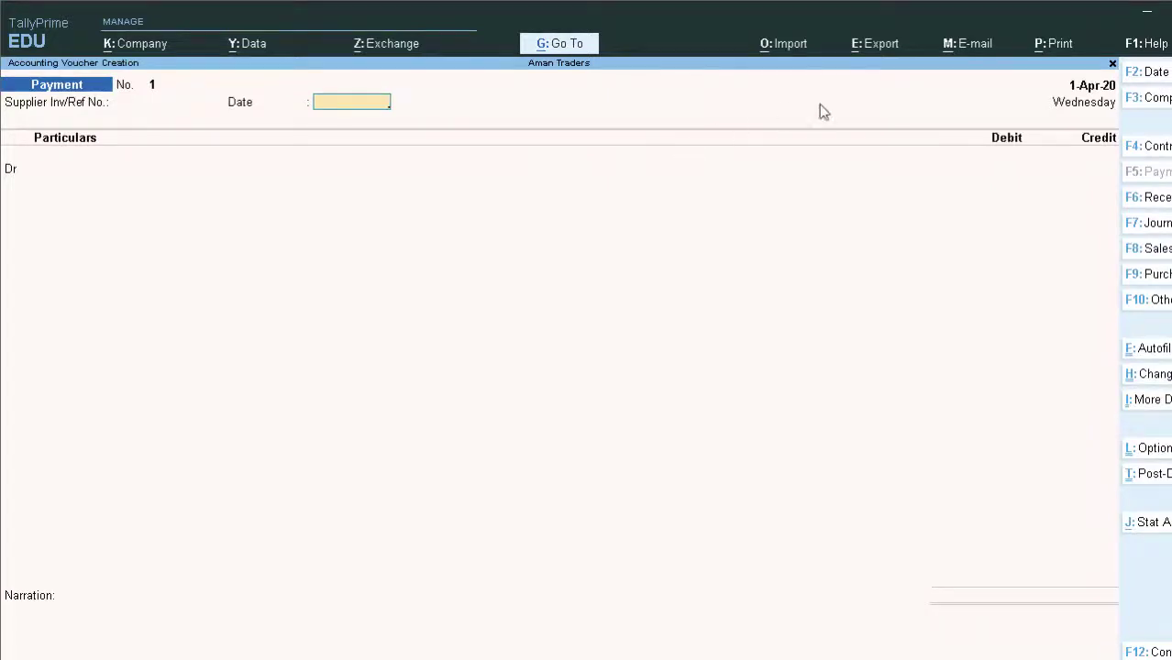
# Step: Make it a Purchase voucher with supplier invoice 87665, dated 1-Apr-20
pyautogui.press('F9')
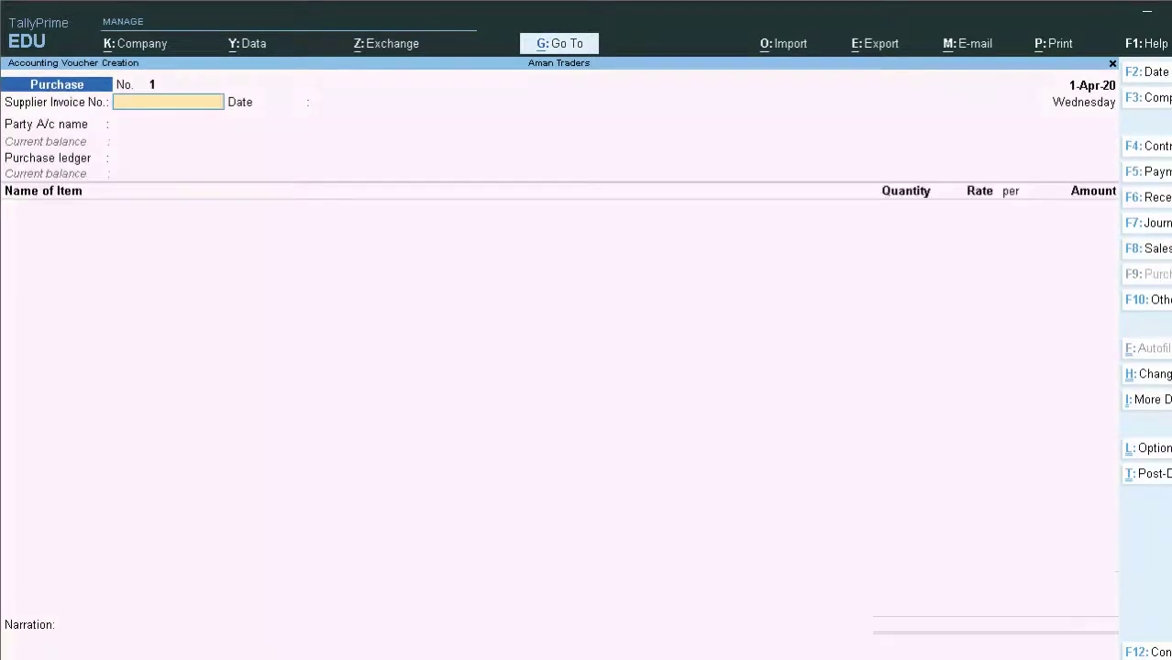
pyautogui.write('87665')
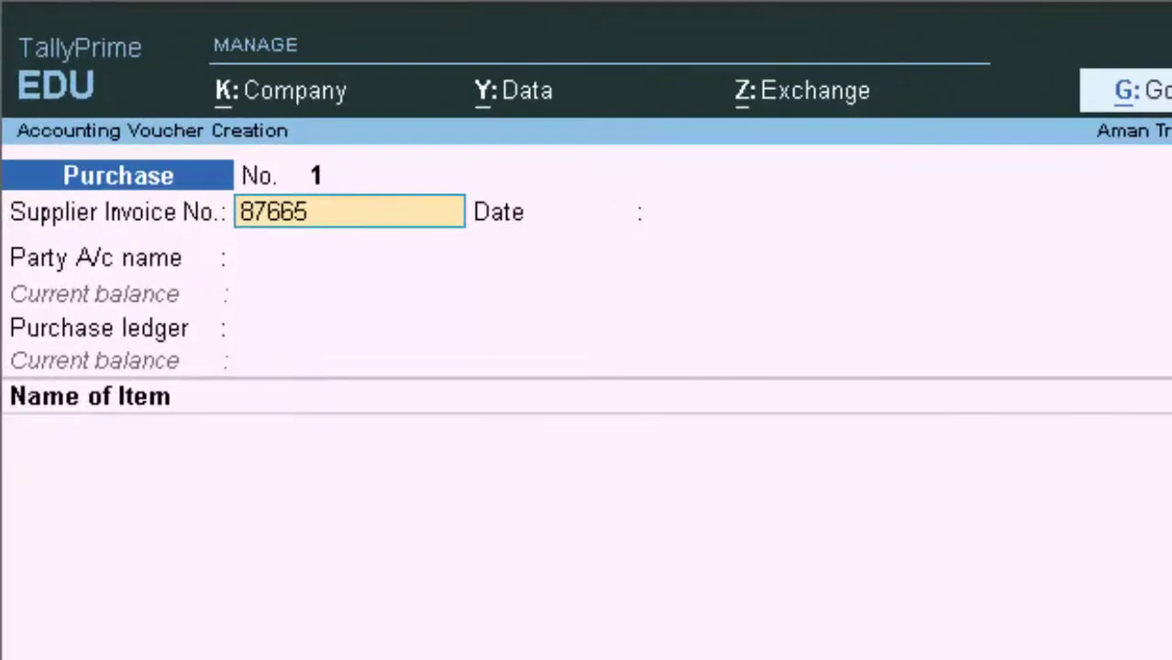
pyautogui.press('Return')
pyautogui.press('Return')
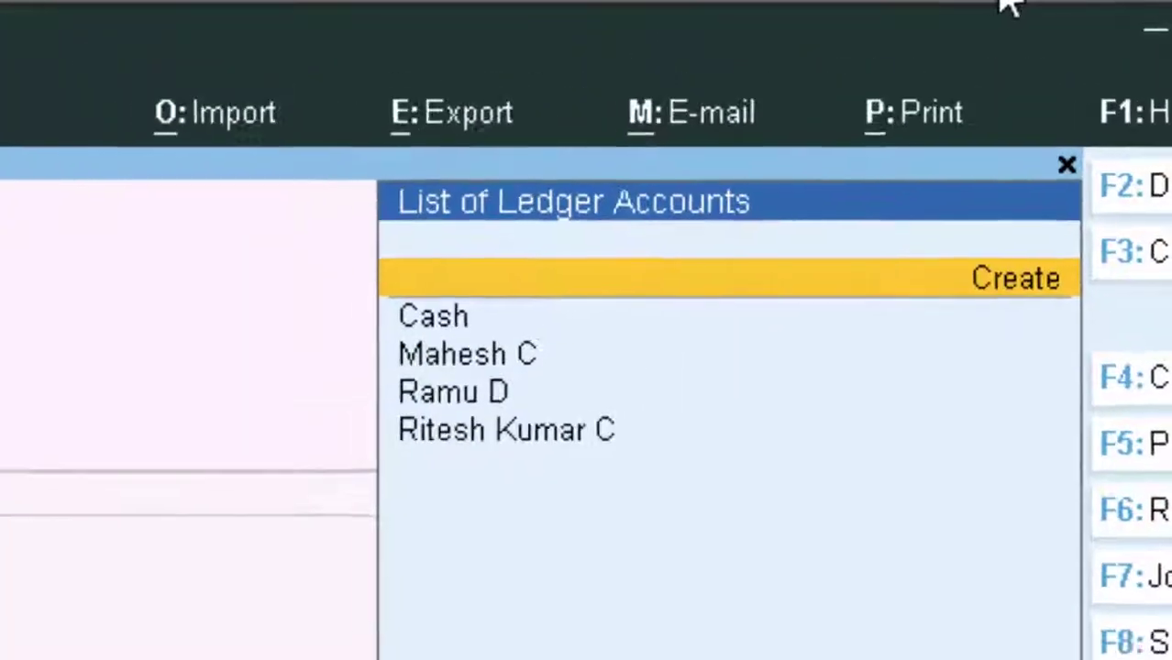
# Step: Create the supplier's ledger under Sundry Creditors and set it as the voucher's party account
pyautogui.press('Return')
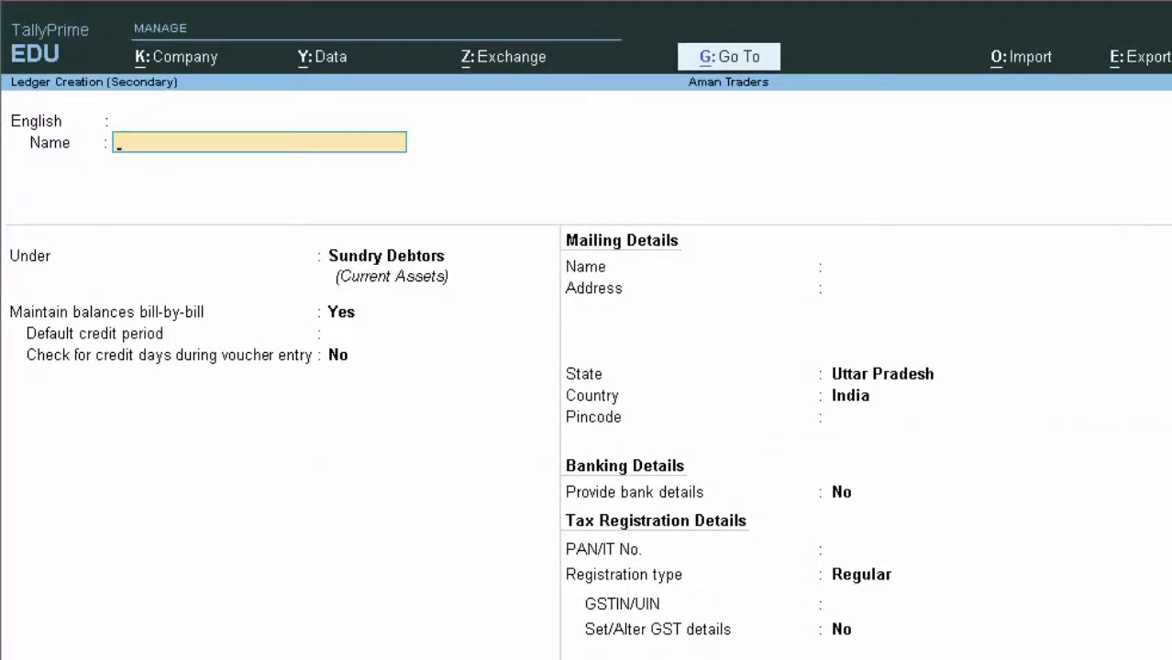
pyautogui.write('Gaurav Kumar C')
pyautogui.press('Return')
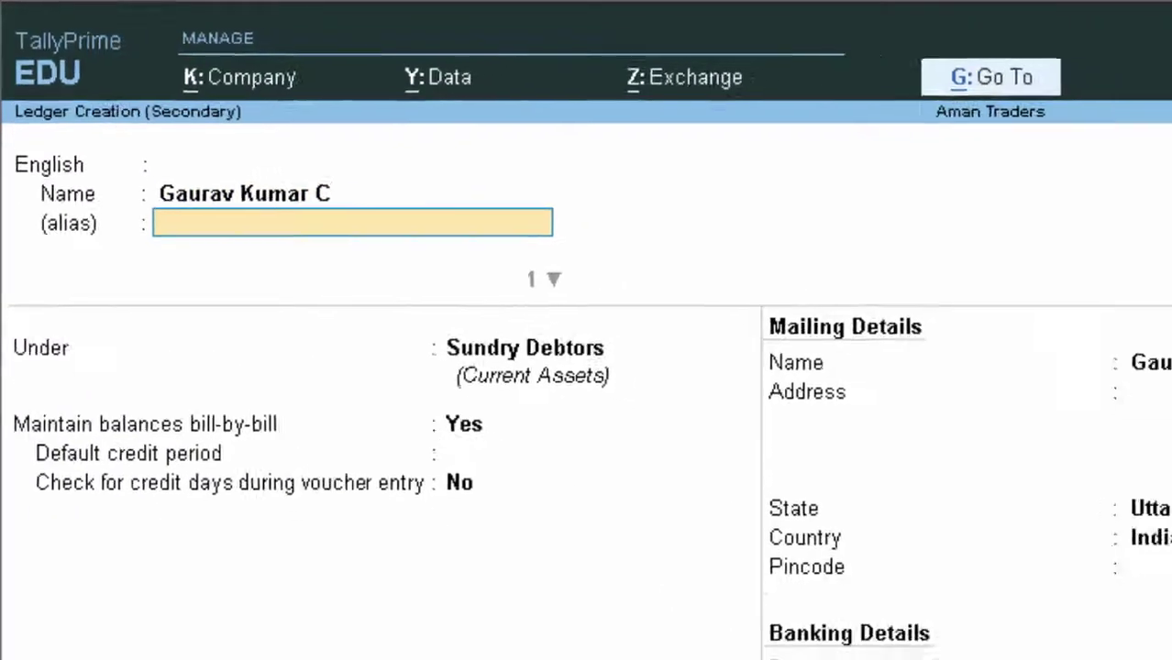
pyautogui.press('Return')
pyautogui.press('Return')
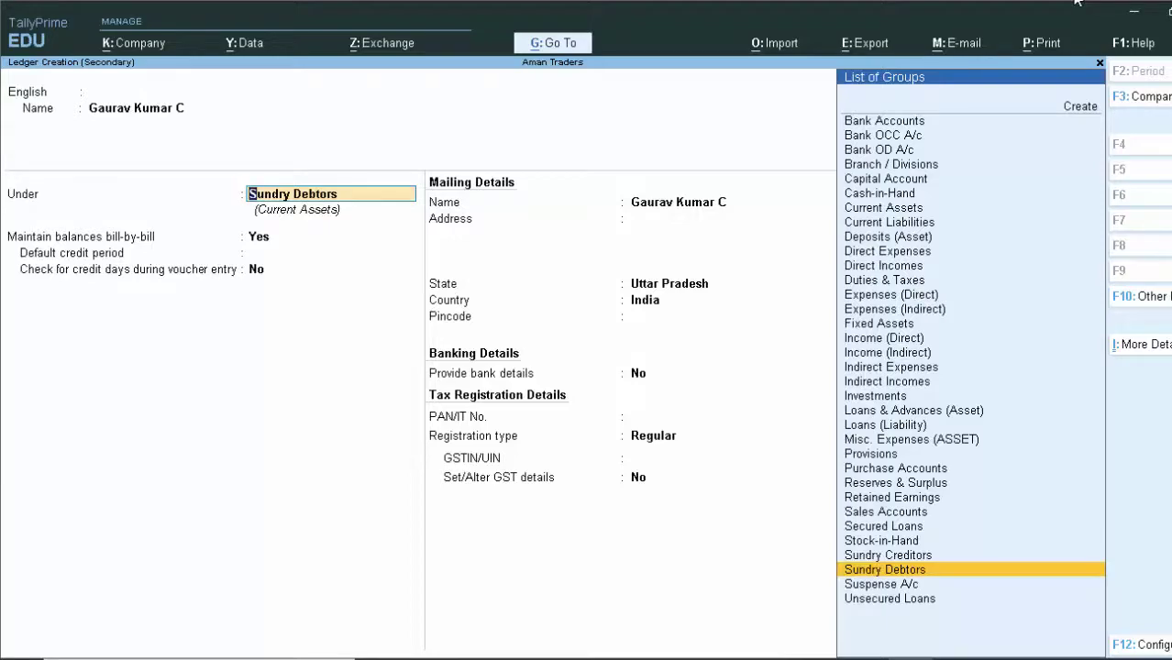
pyautogui.write('S')
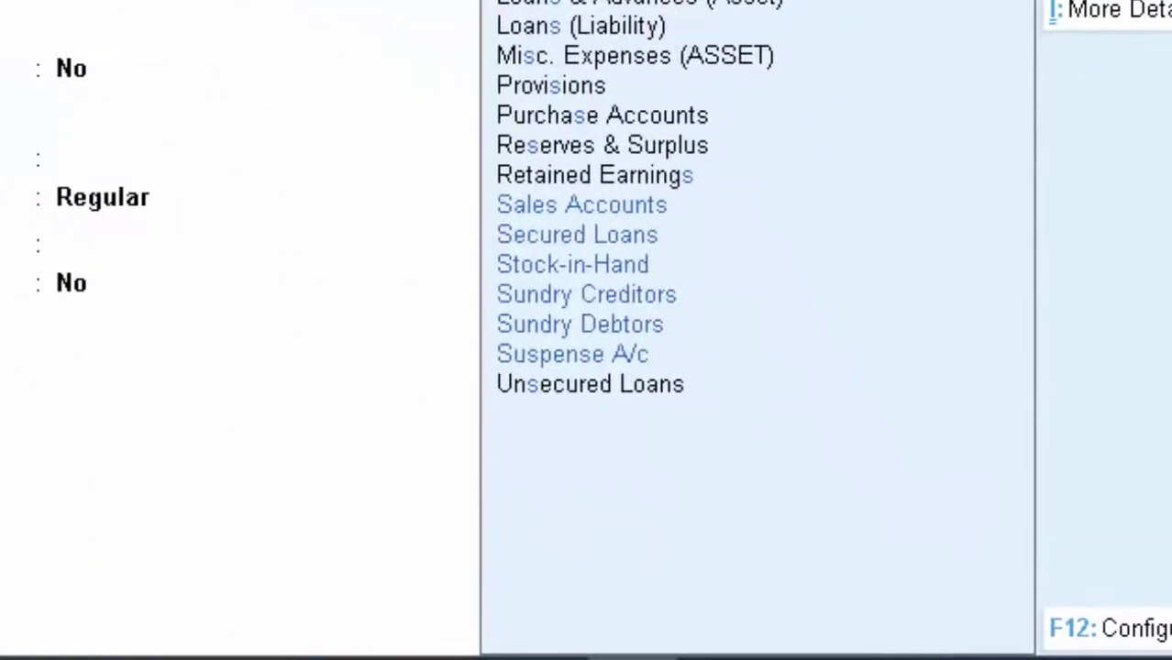
pyautogui.press('Down')
pyautogui.press('Down')
pyautogui.press('Down')
pyautogui.press('Down')
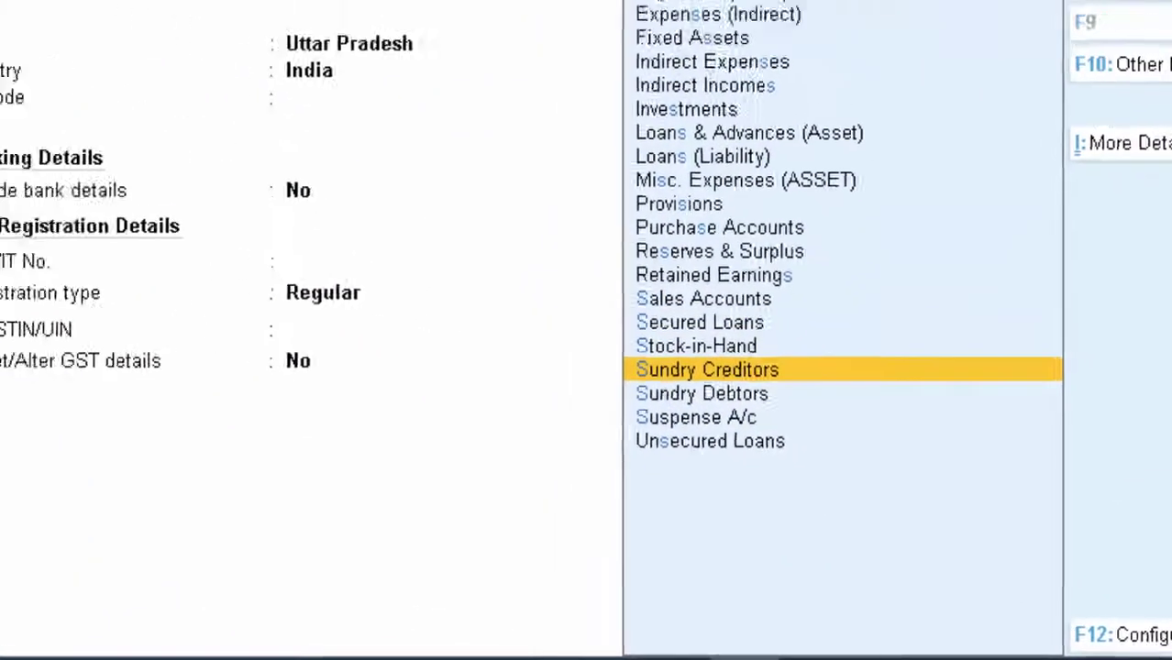
pyautogui.press('Return')
pyautogui.press('Return')
pyautogui.press('Return')
pyautogui.press('Return')
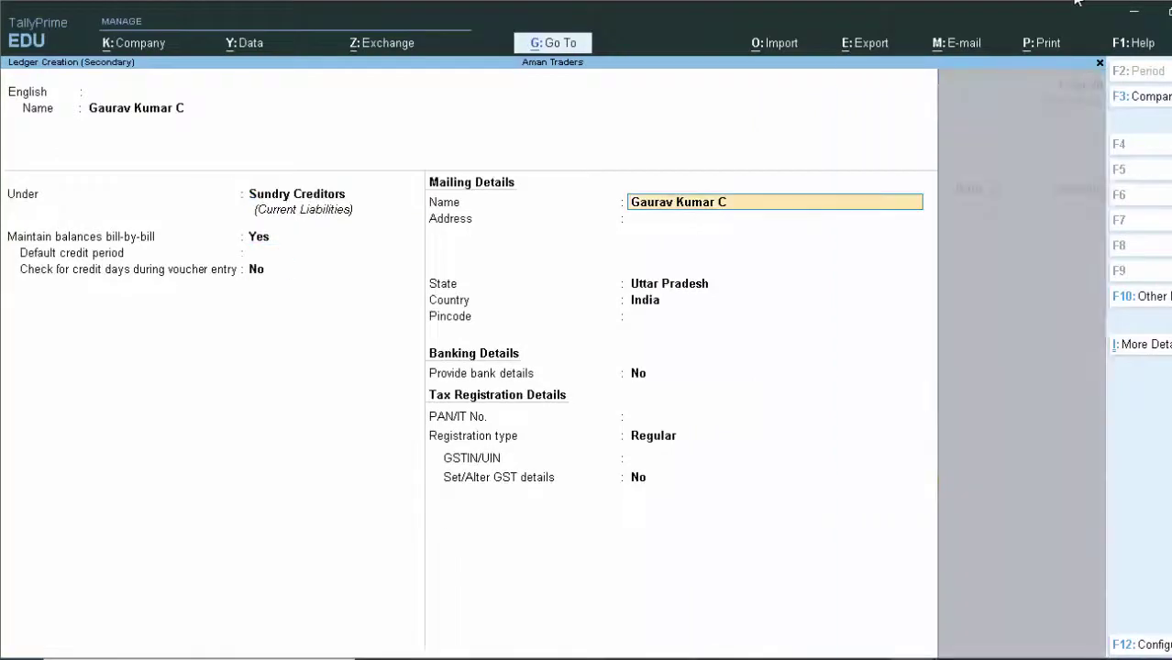
pyautogui.press('Return')
pyautogui.press('Return')
pyautogui.press('Return')
pyautogui.press('Return')
pyautogui.press('Return')
pyautogui.press('Return')
pyautogui.press('Return')
pyautogui.press('Return')
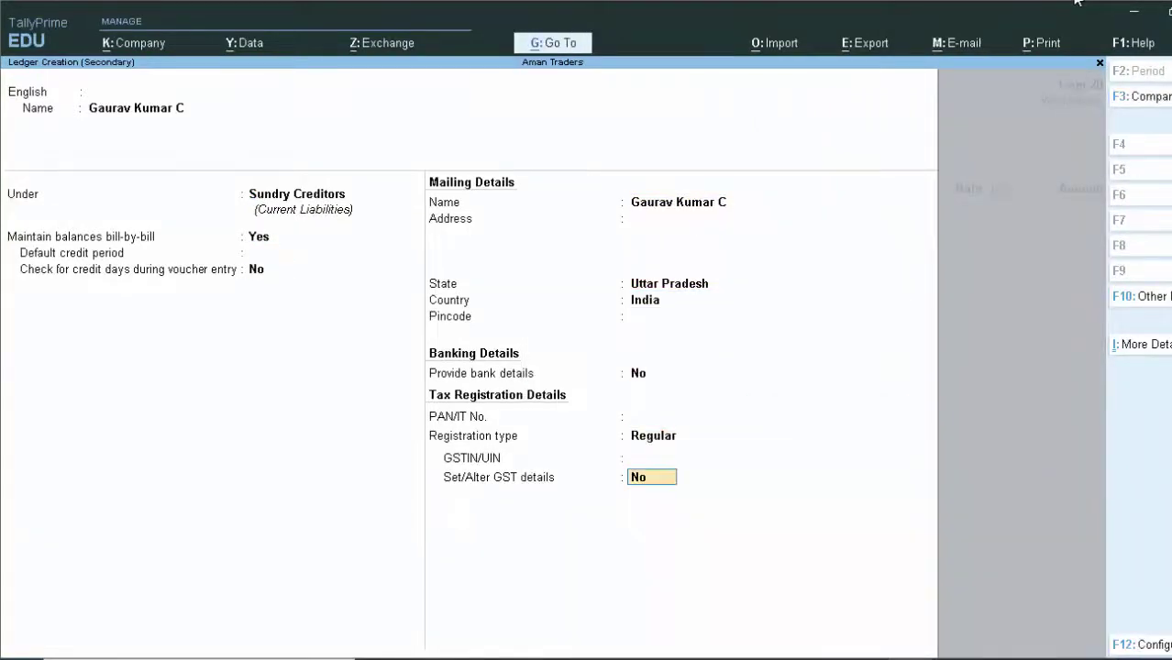
pyautogui.press('Return')
pyautogui.press('Return')
pyautogui.press('Return')
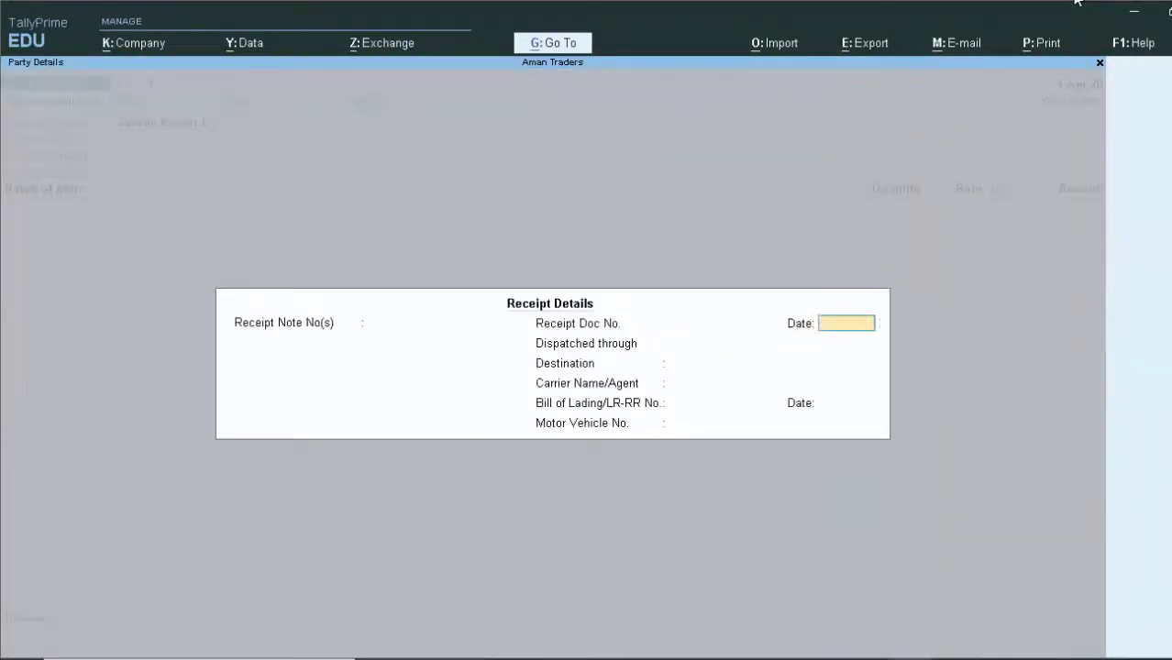
pyautogui.hotkey('ctrl', 'a')
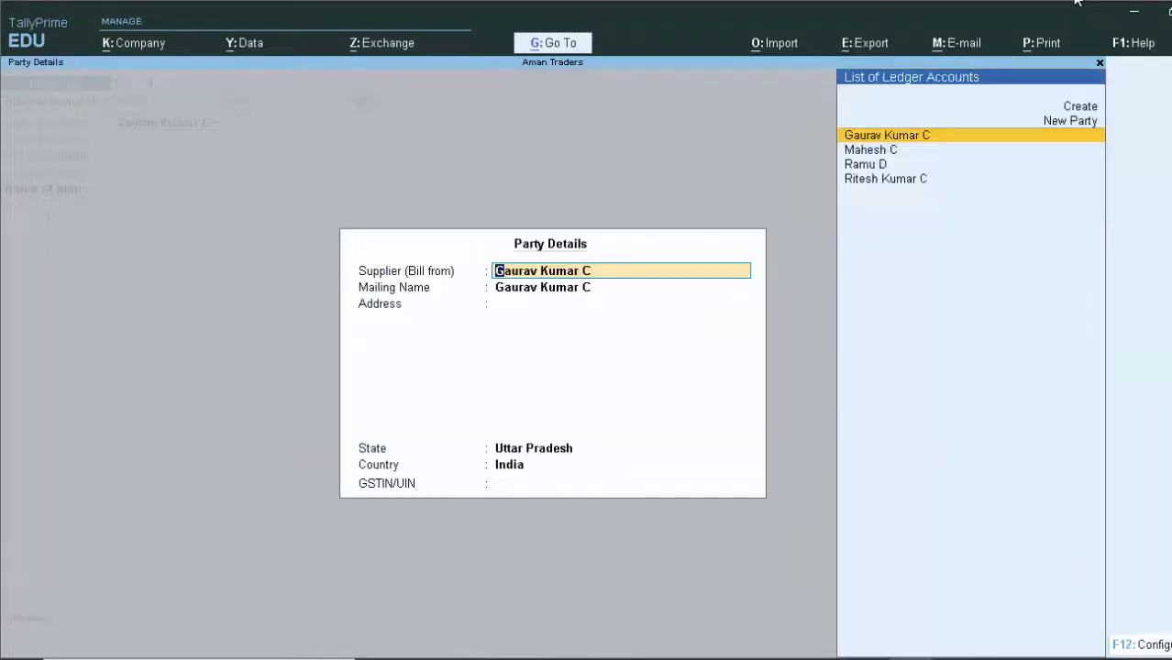
pyautogui.hotkey('ctrl', 'a')
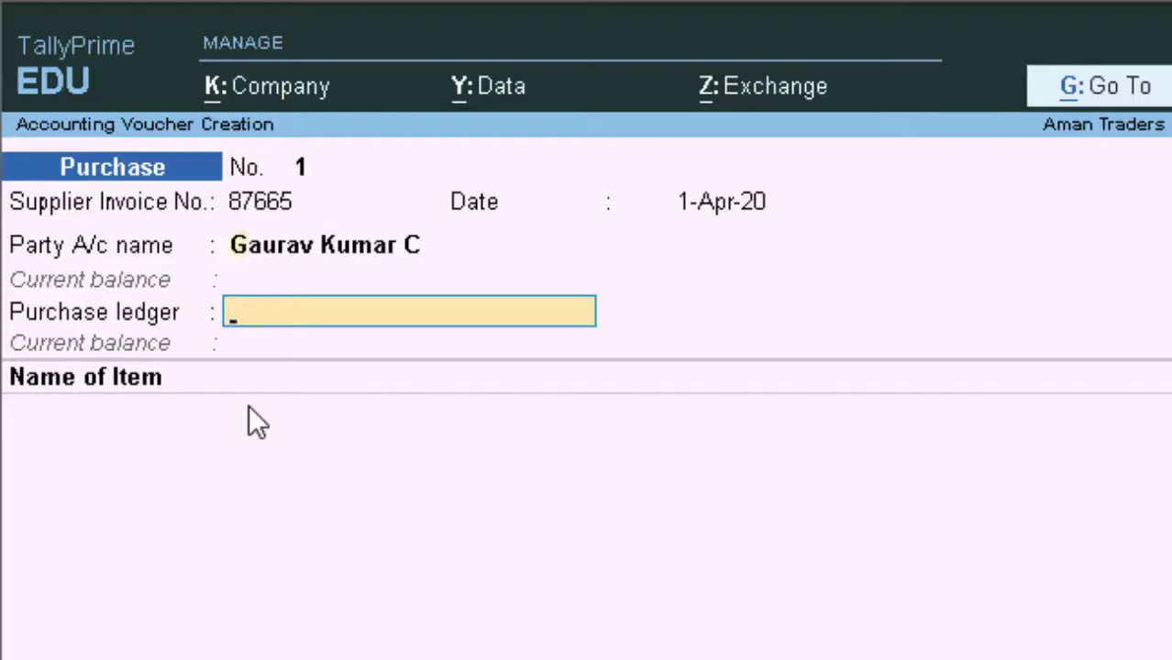
# Step: Move back from the Purchase ledger field to the Party A/c name on the voucher
pyautogui.press('BackSpace')
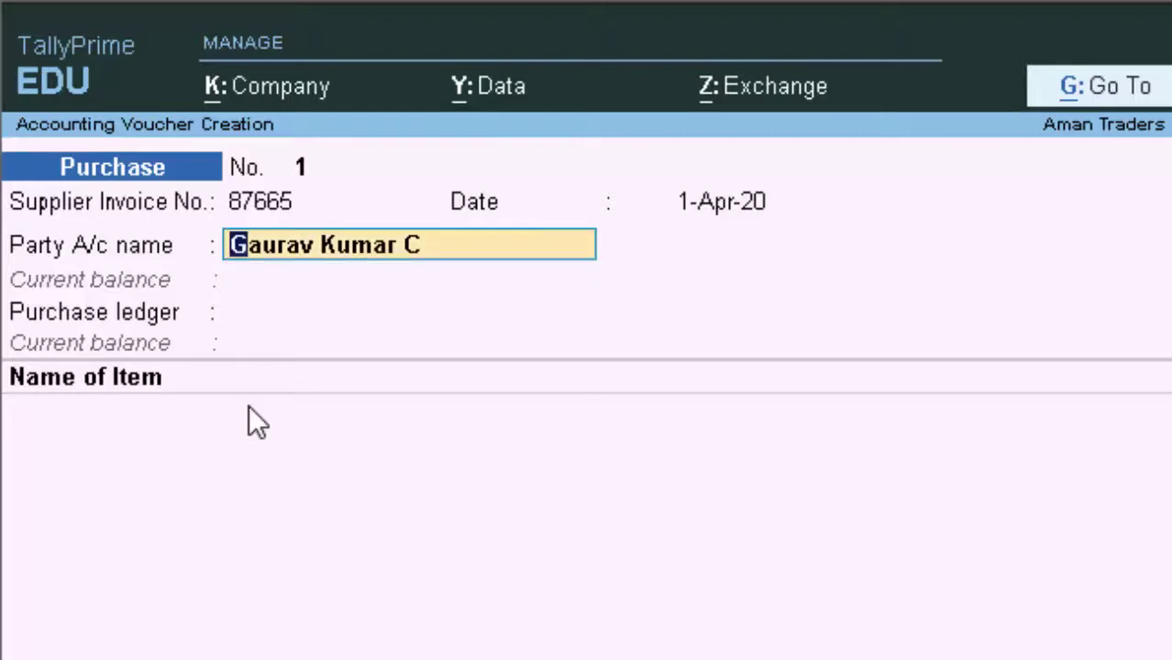
# Step: Create and save a Motor Cycle ledger grouped under Current Liabilities
pyautogui.hotkey('alt', 'c')
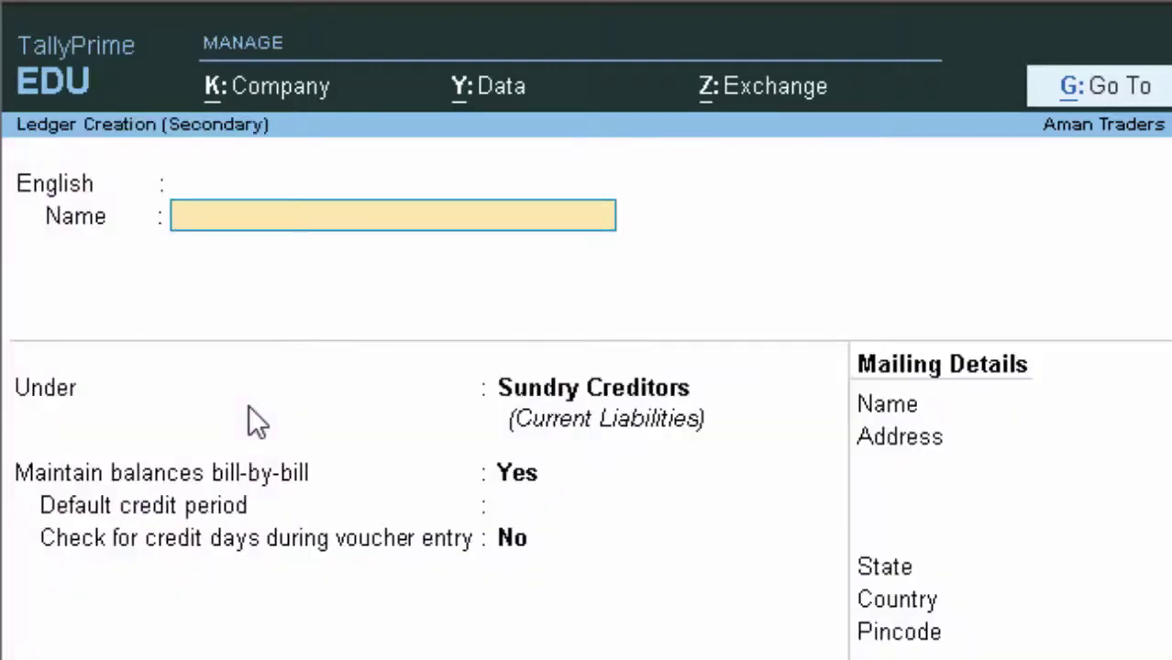
pyautogui.write('Moto')
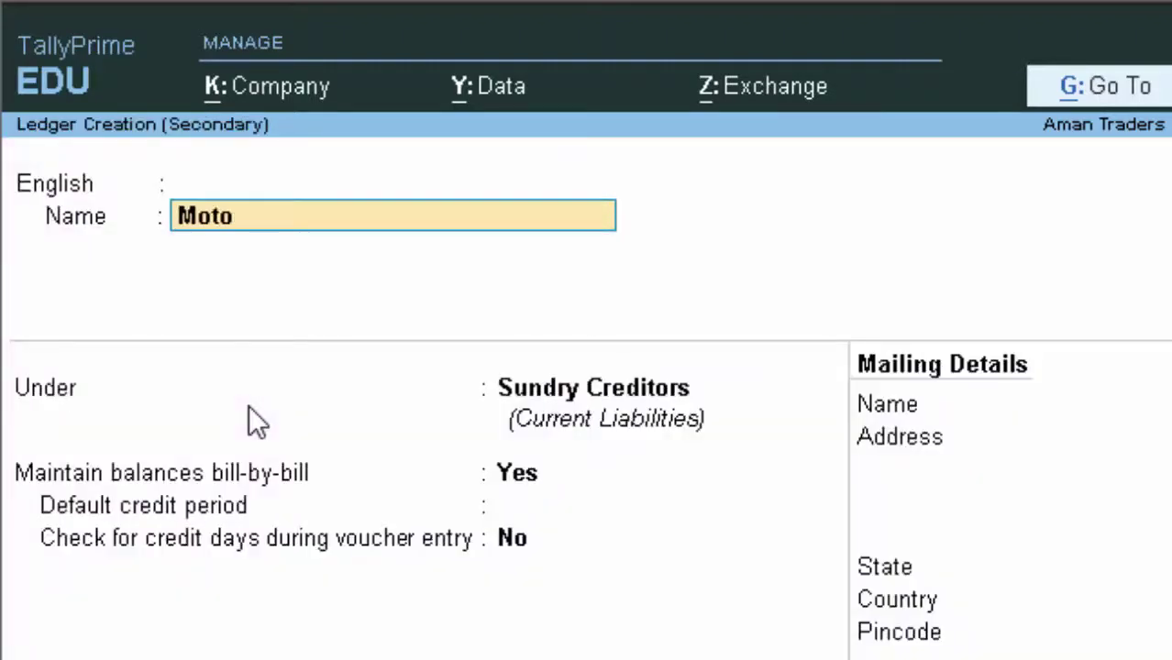
pyautogui.write('r Cycle')
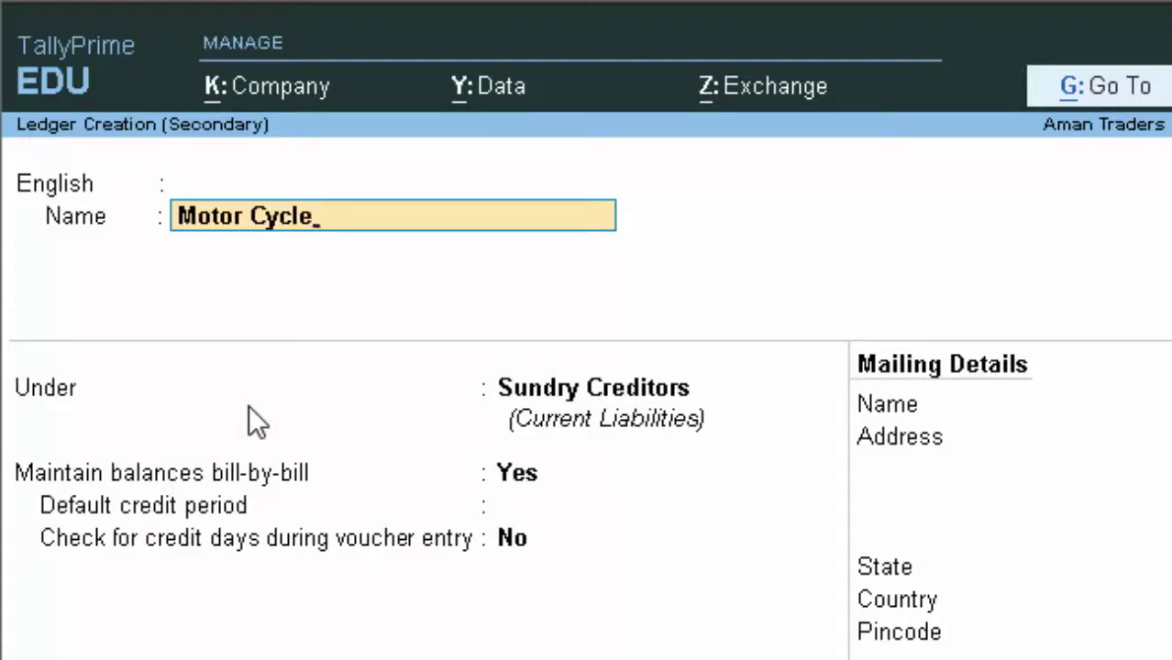
pyautogui.press('Return')
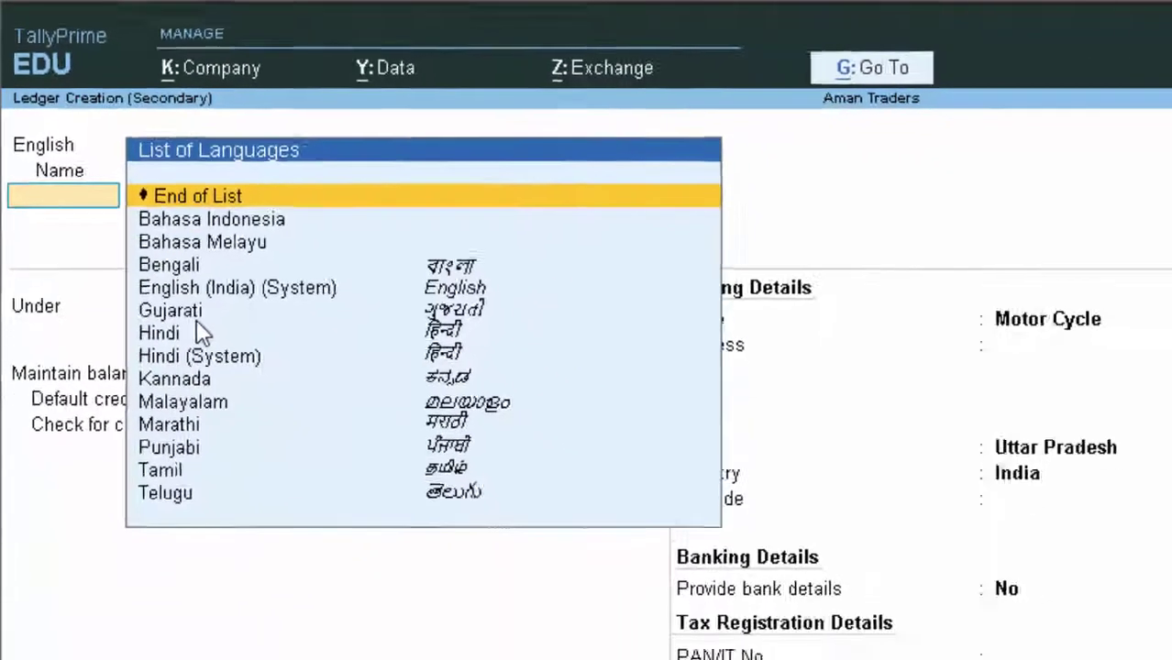
pyautogui.press('Return')
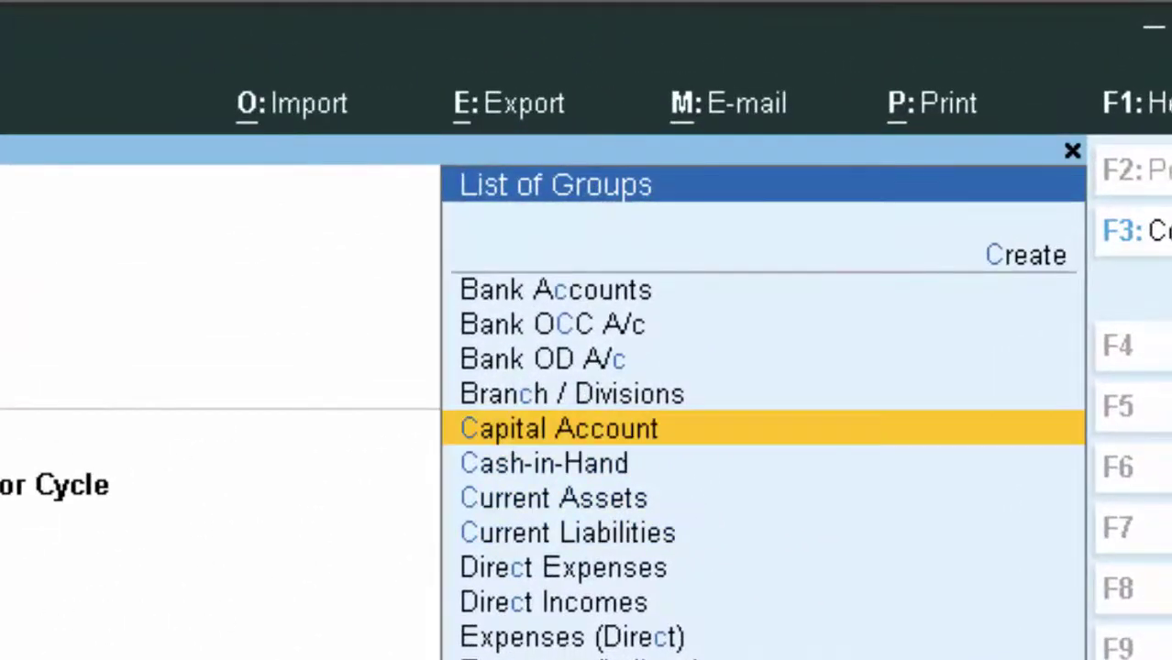
pyautogui.press('Down')
pyautogui.press('Down')
pyautogui.press('Down')
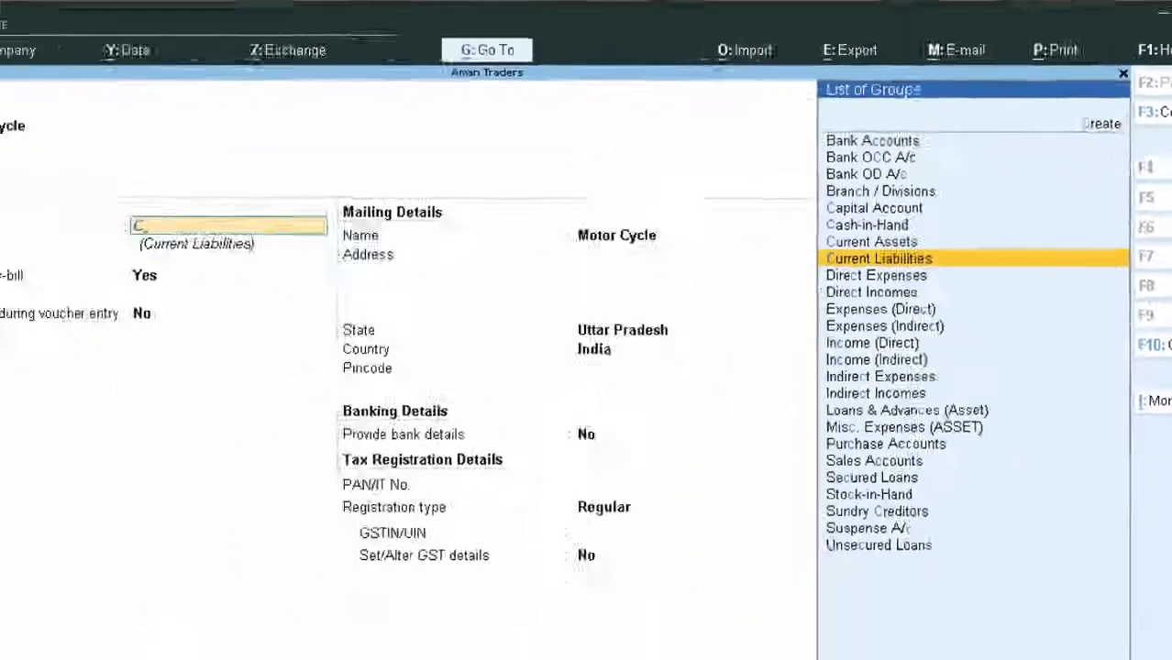
pyautogui.press('Return')
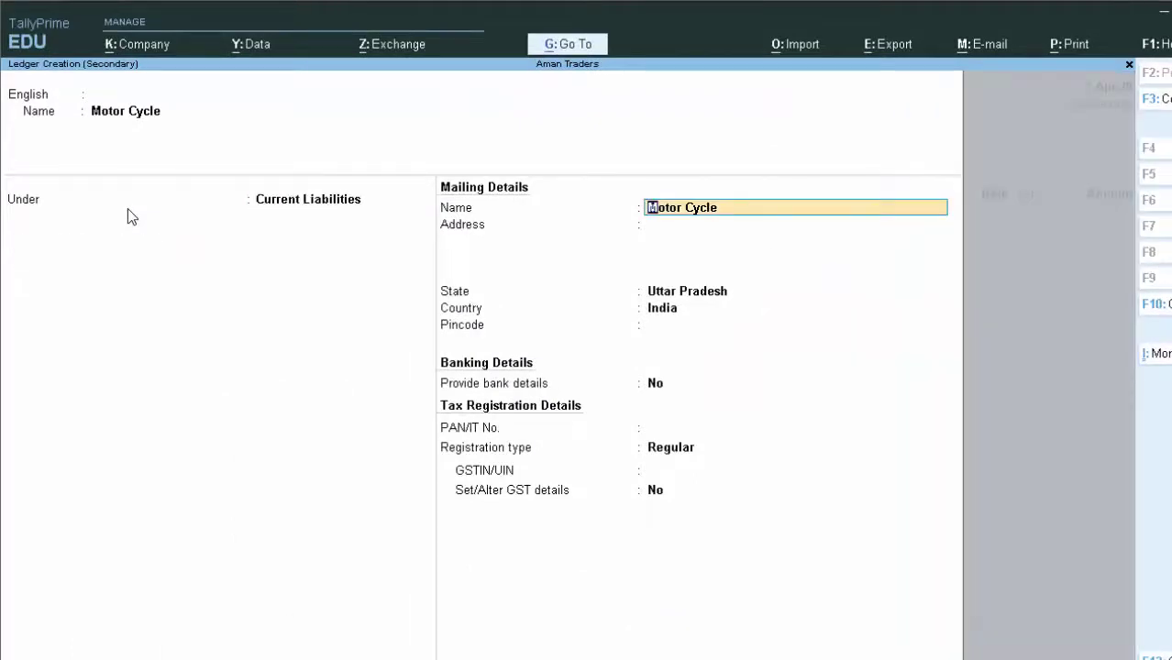
pyautogui.press('Return')
pyautogui.press('Return')
pyautogui.press('Return')
pyautogui.press('Return')
pyautogui.press('Return')
pyautogui.press('Return')
pyautogui.press('Return')
pyautogui.press('Return')
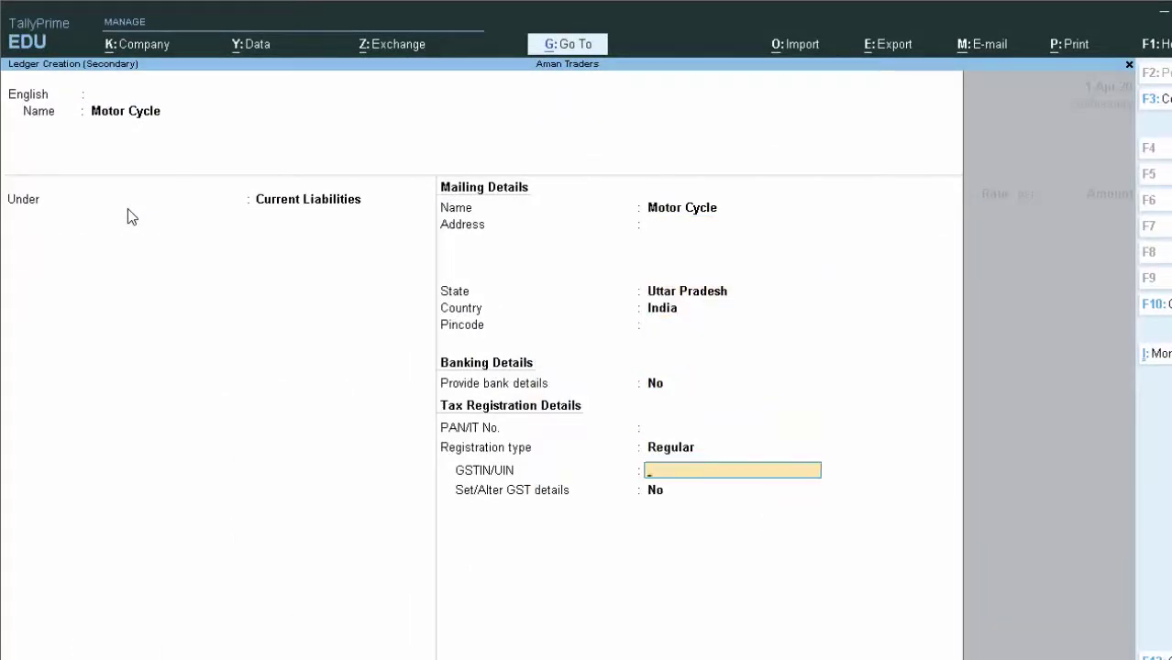
pyautogui.press('Return')
pyautogui.press('Return')
pyautogui.press('Return')
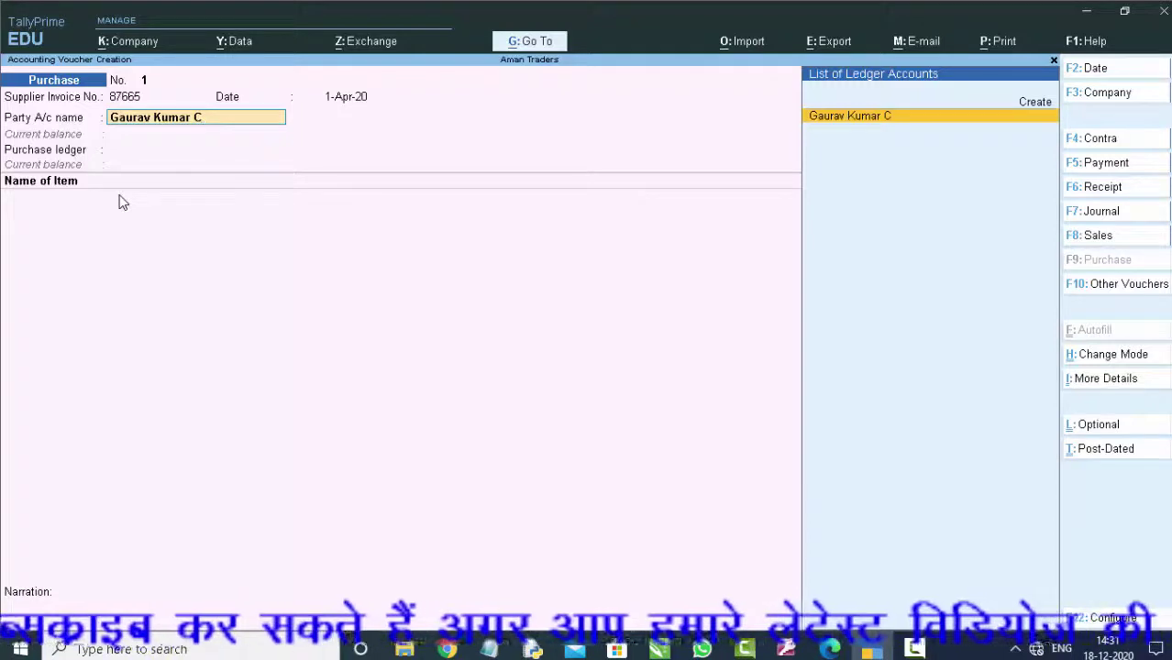
# Step: Create and save a Purchase A/c ledger under Purchase Accounts, then bring up Change Voucher Mode
pyautogui.press('Return')
pyautogui.press('Return')
pyautogui.press('Return')
pyautogui.press('Return')
pyautogui.press('Return')
pyautogui.press('Return')
pyautogui.press('Return')
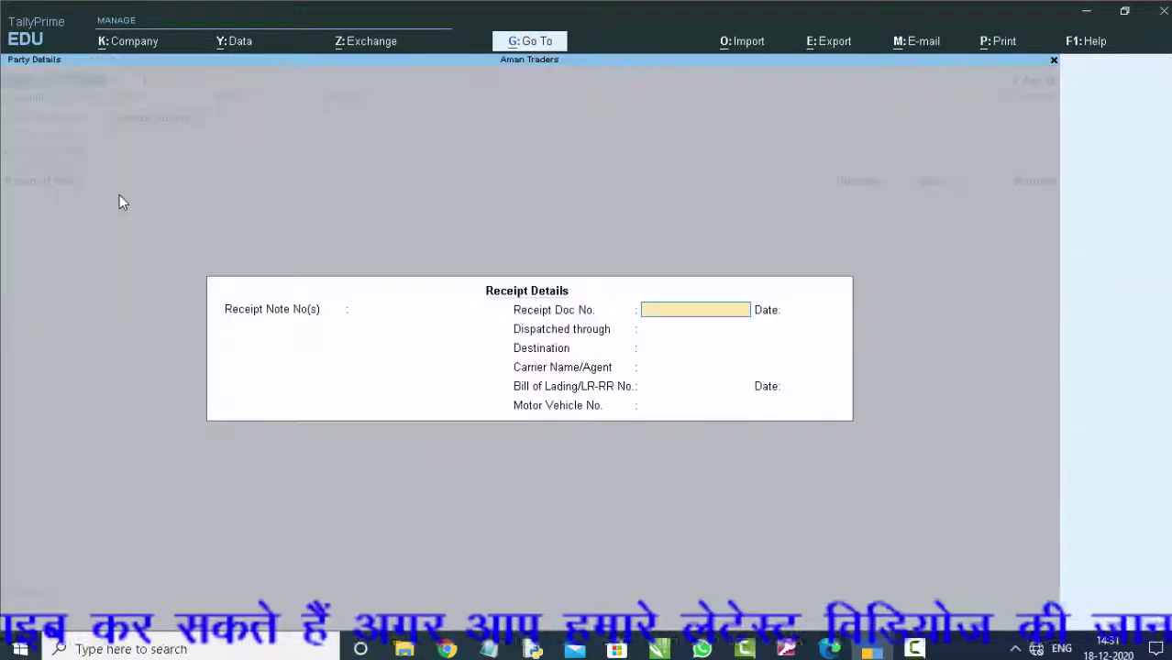
pyautogui.press('Return')
pyautogui.press('Return')
pyautogui.press('Return')
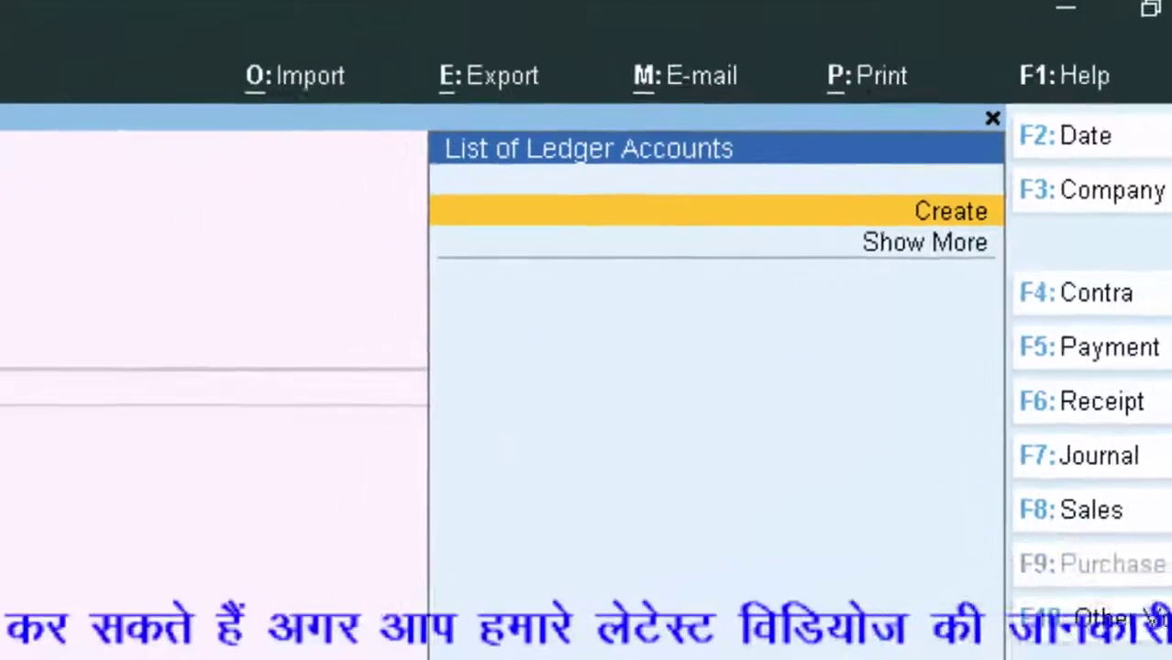
pyautogui.press('Return')
pyautogui.write('Purch')
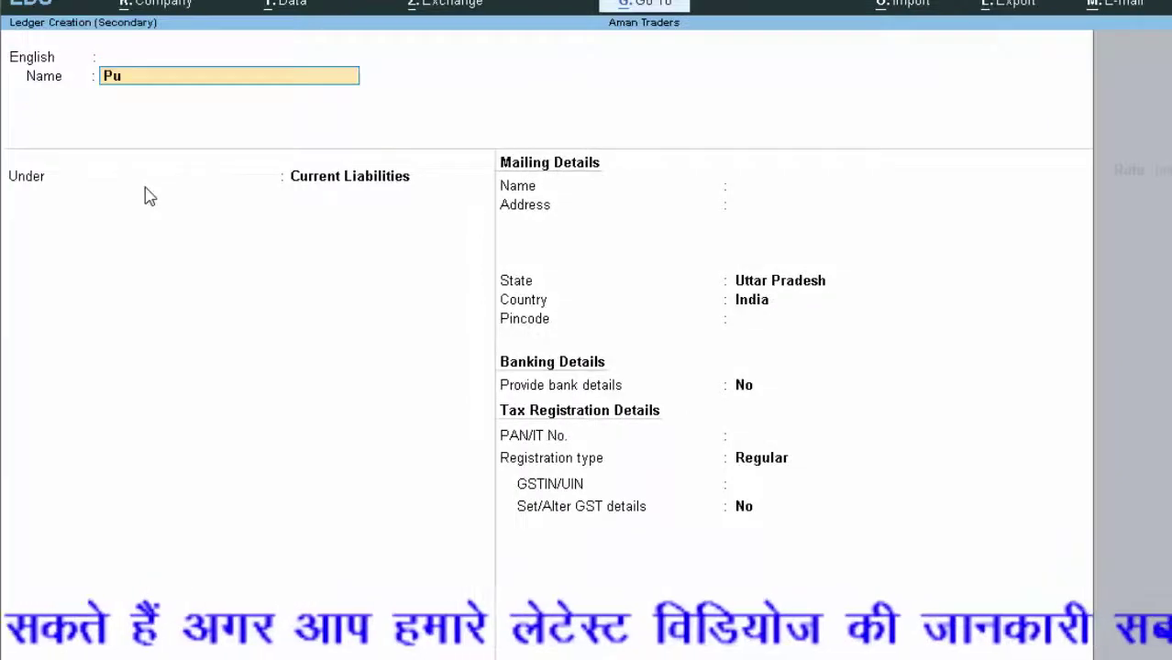
pyautogui.write('ase a')
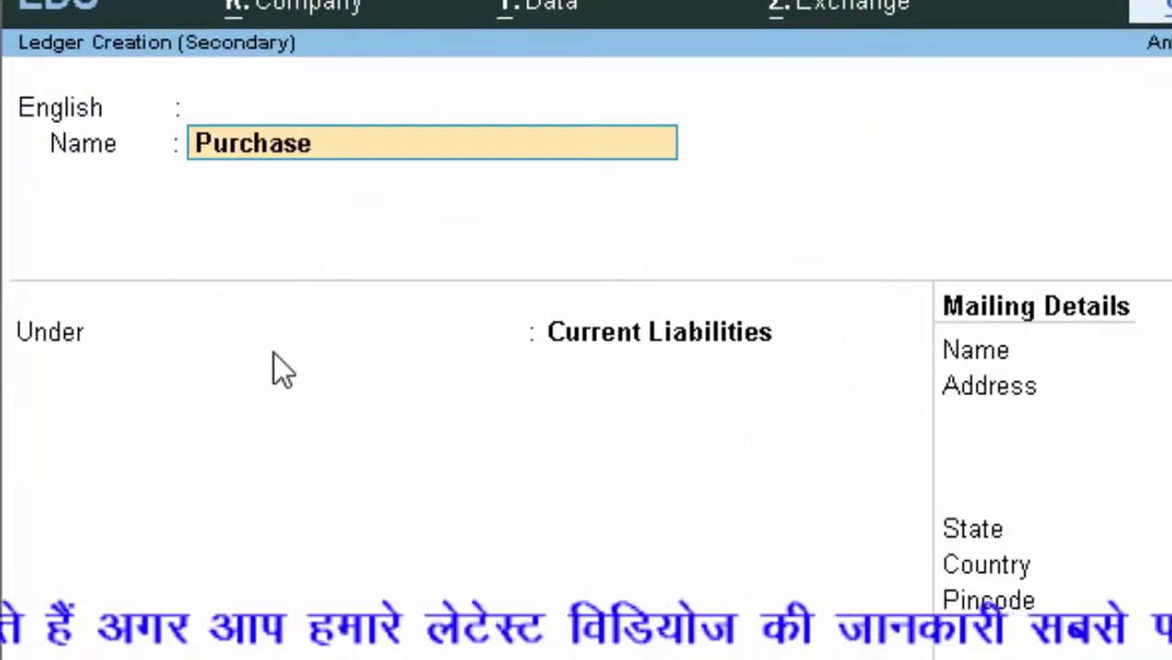
pyautogui.write('/c')
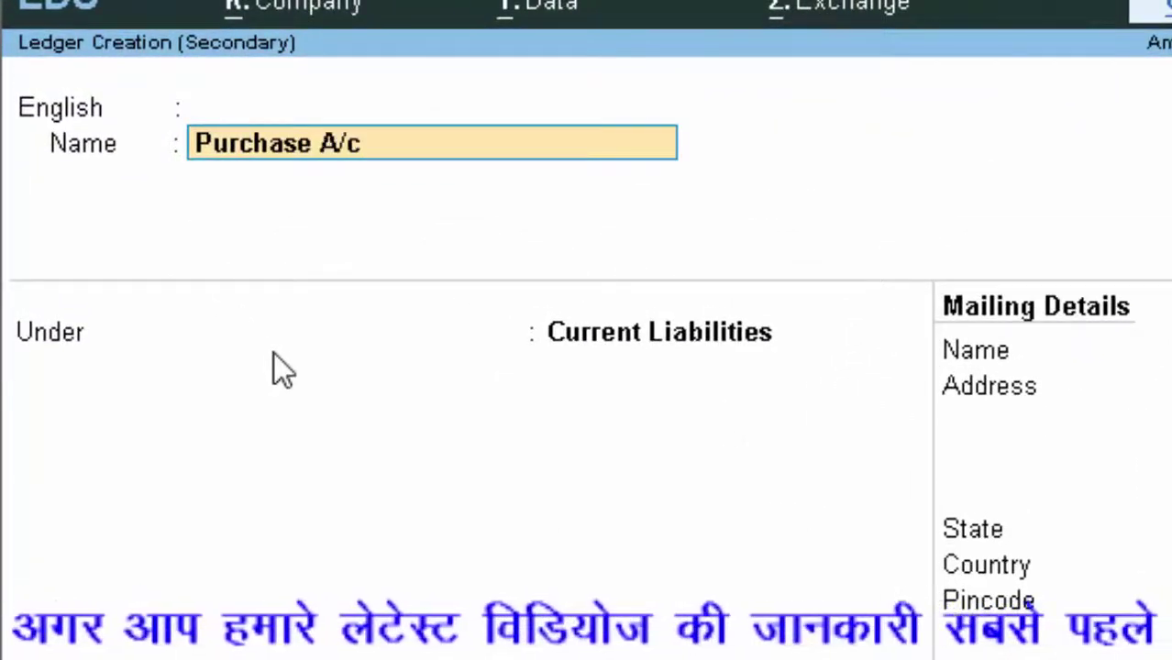
pyautogui.press('Return')
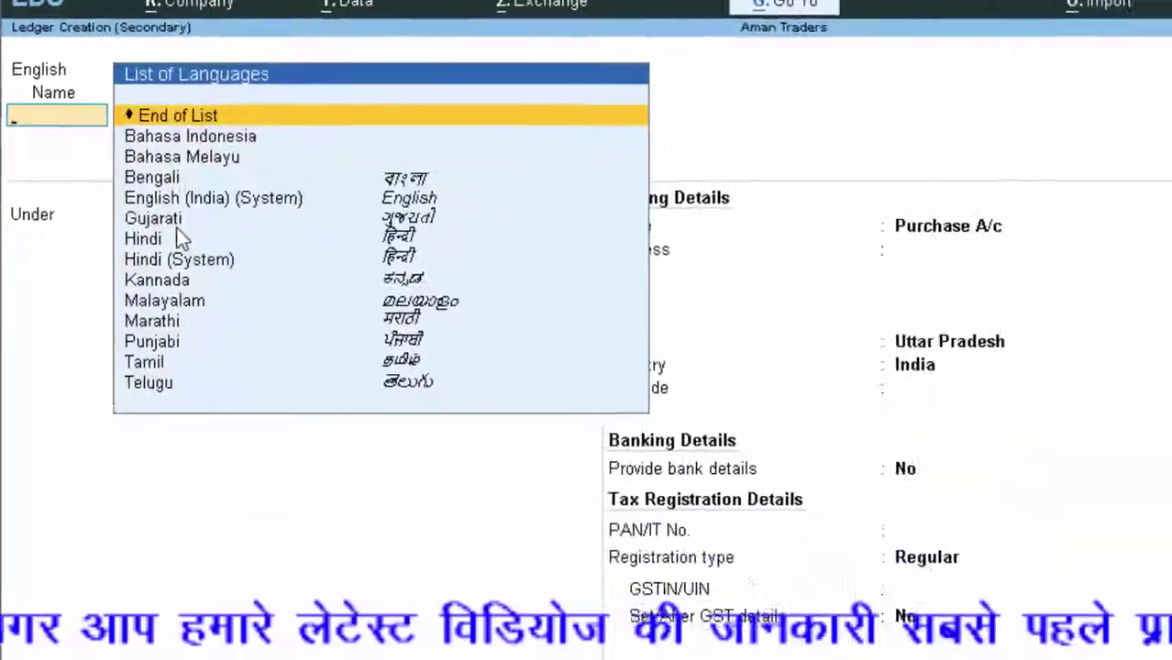
pyautogui.press('Return')
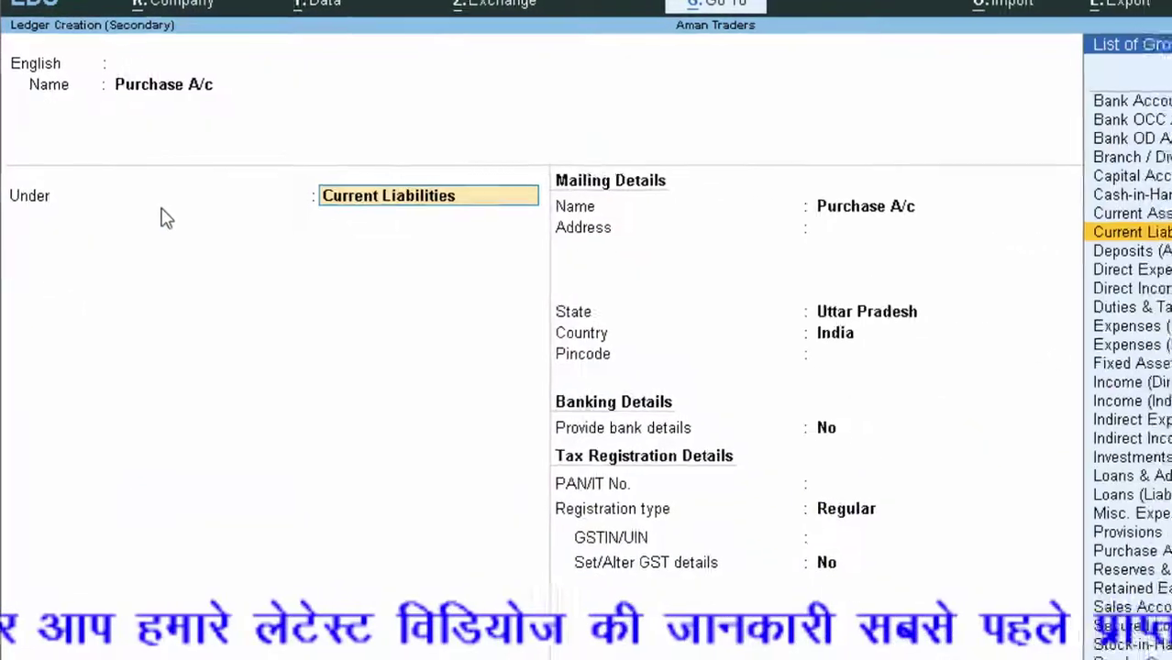
pyautogui.write('P')
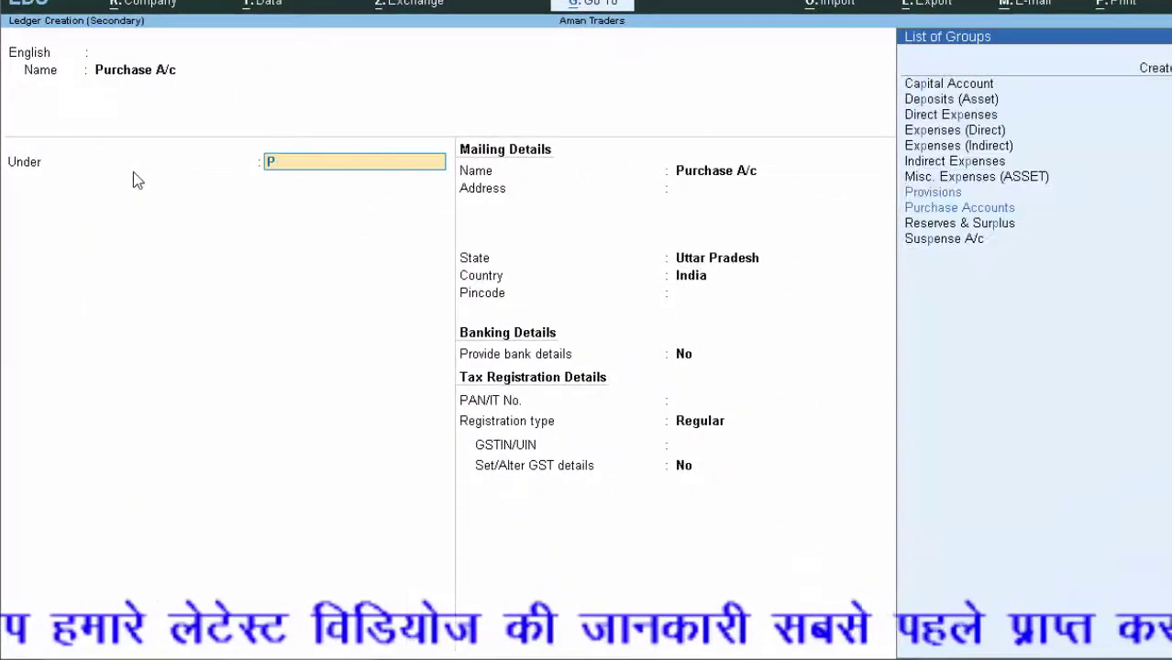
pyautogui.press('Return')
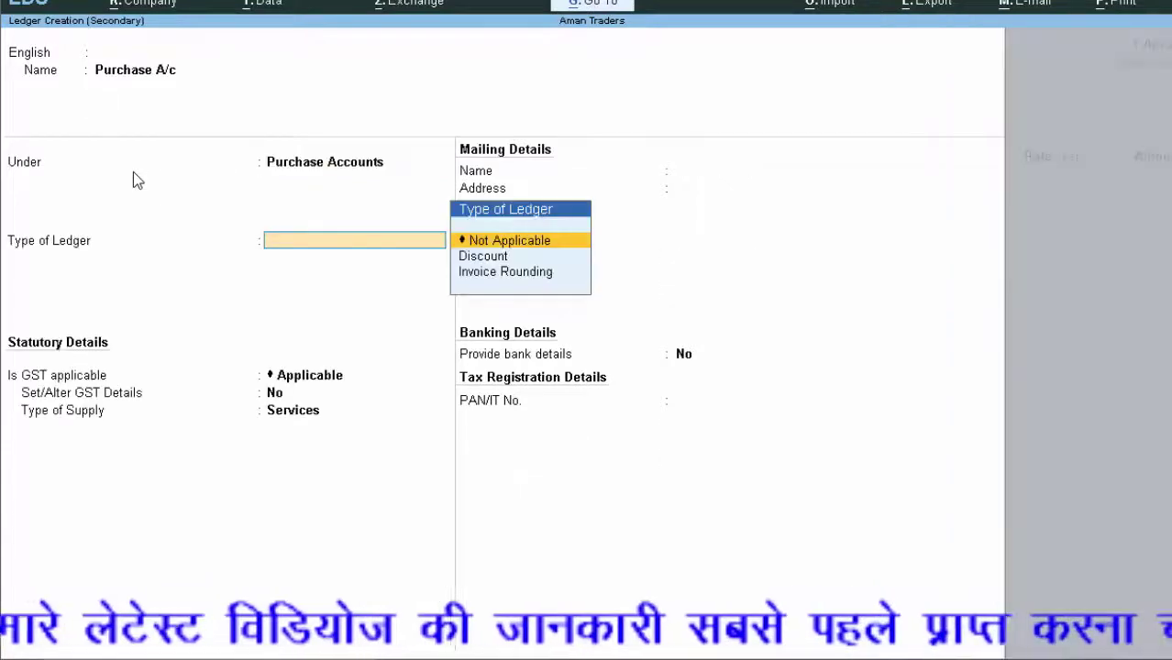
pyautogui.press('Return')
pyautogui.press('Return')
pyautogui.press('Return')
pyautogui.press('Return')
pyautogui.hotkey('ctrl', 'a')
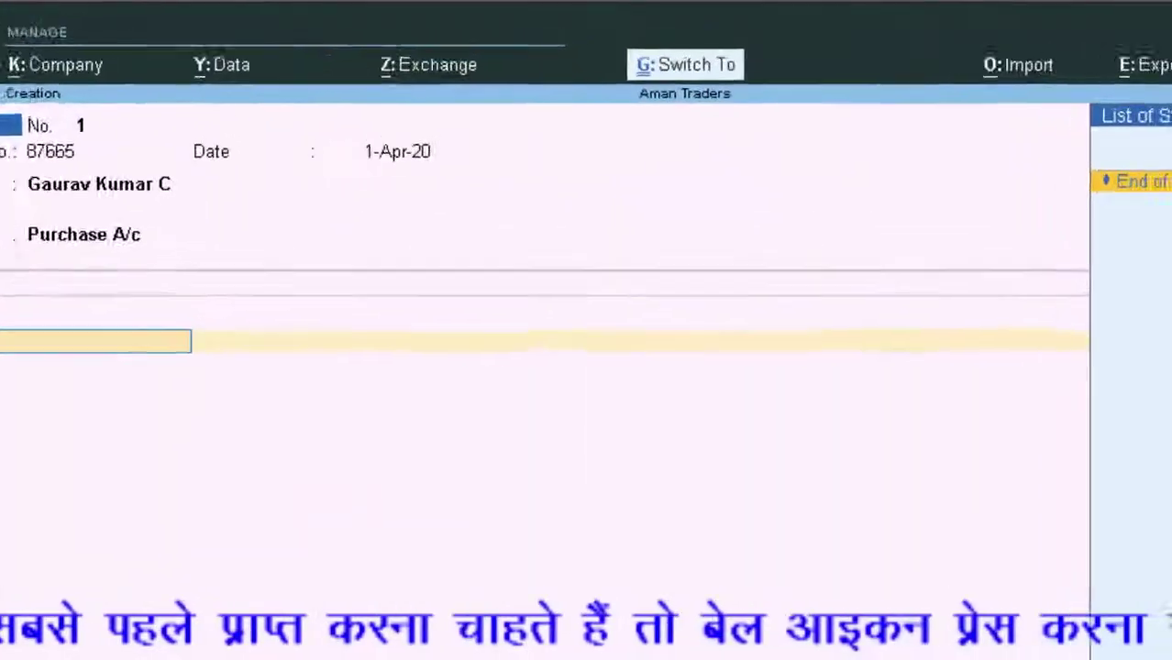
pyautogui.hotkey('ctrl', 'h')
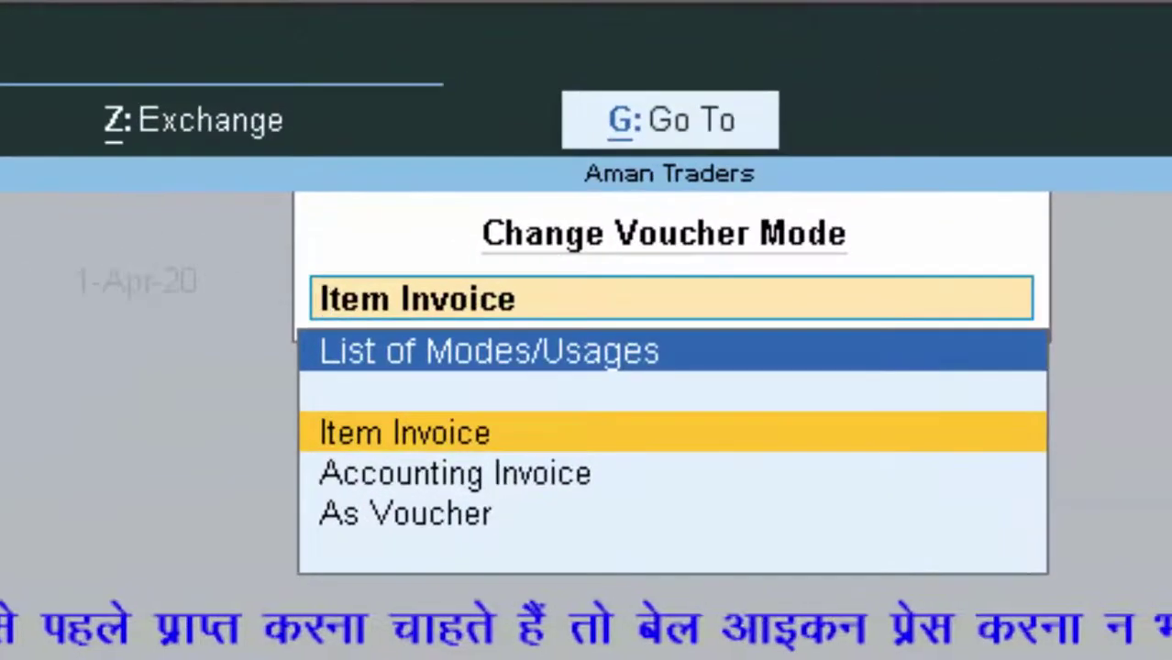
# Step: Switch the Purchase voucher from Item Invoice to As Voucher, then to Accounting Invoice mode
pyautogui.click(457, 512)
pyautogui.click(459, 515)
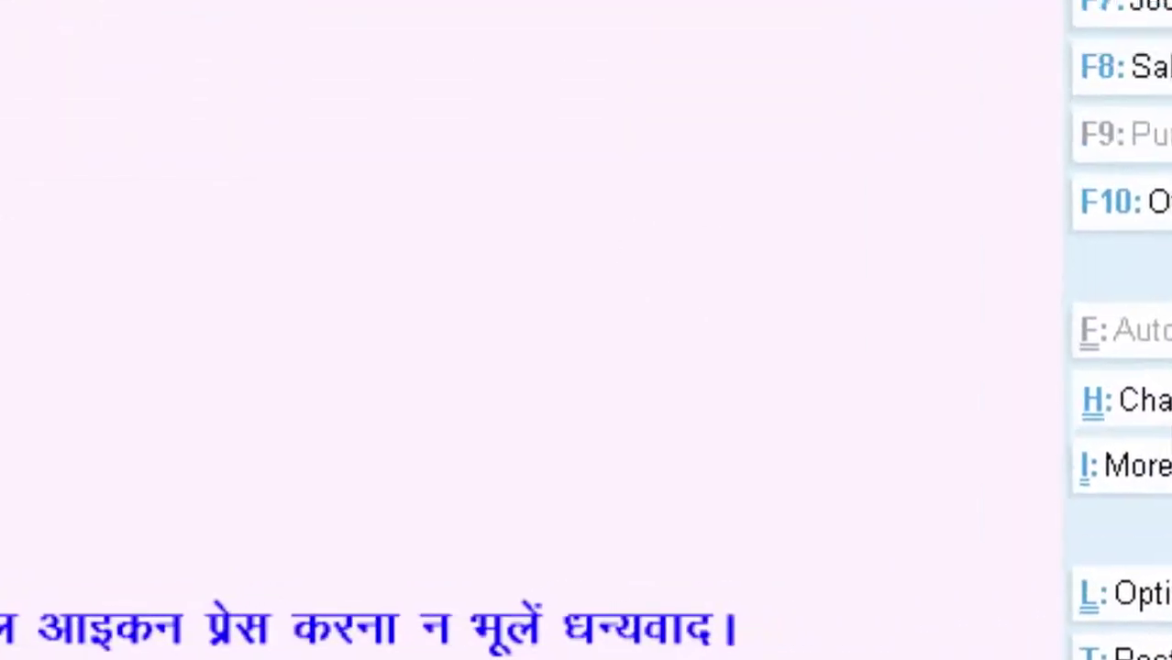
pyautogui.click(1055, 302)
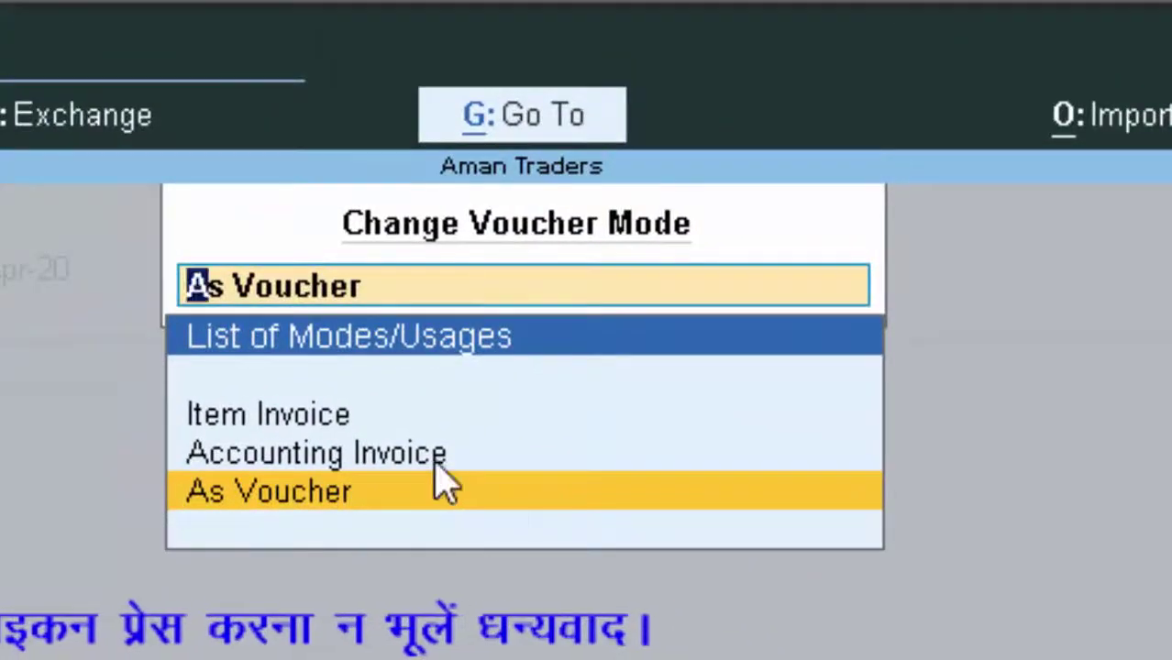
pyautogui.press('Up')
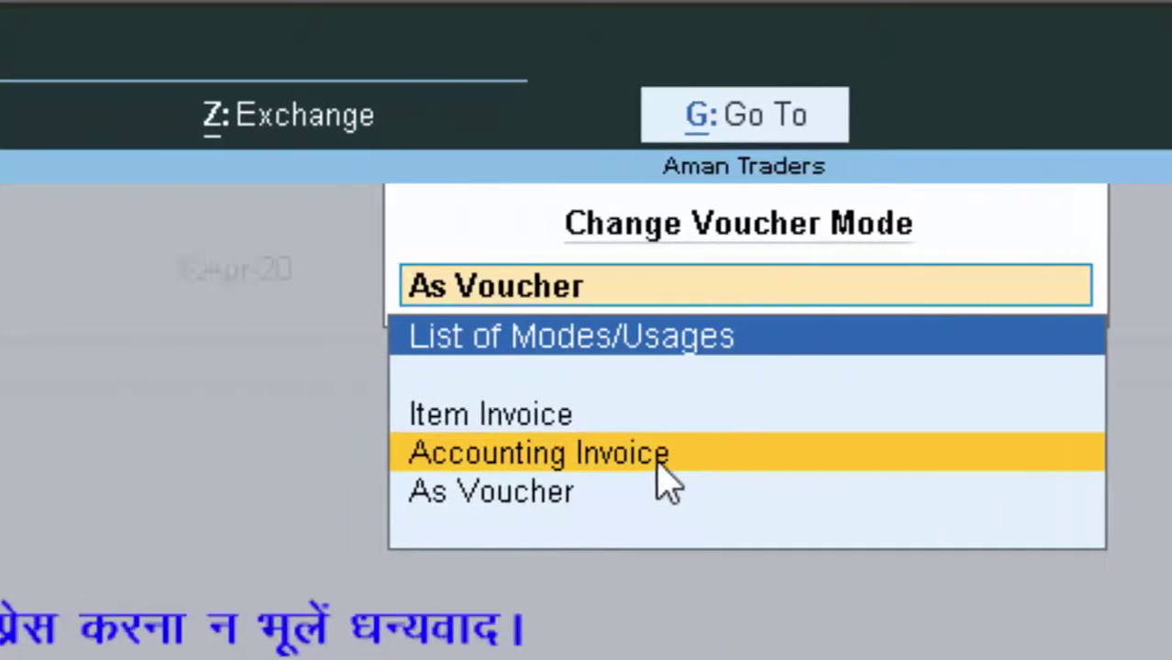
pyautogui.press('Return')
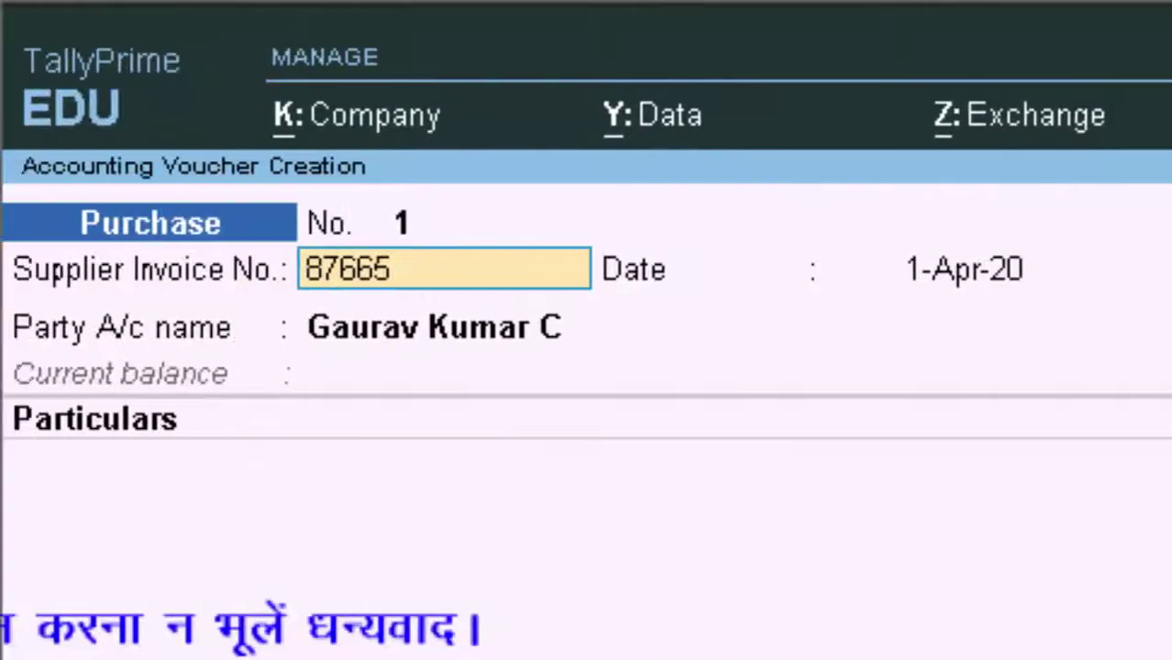